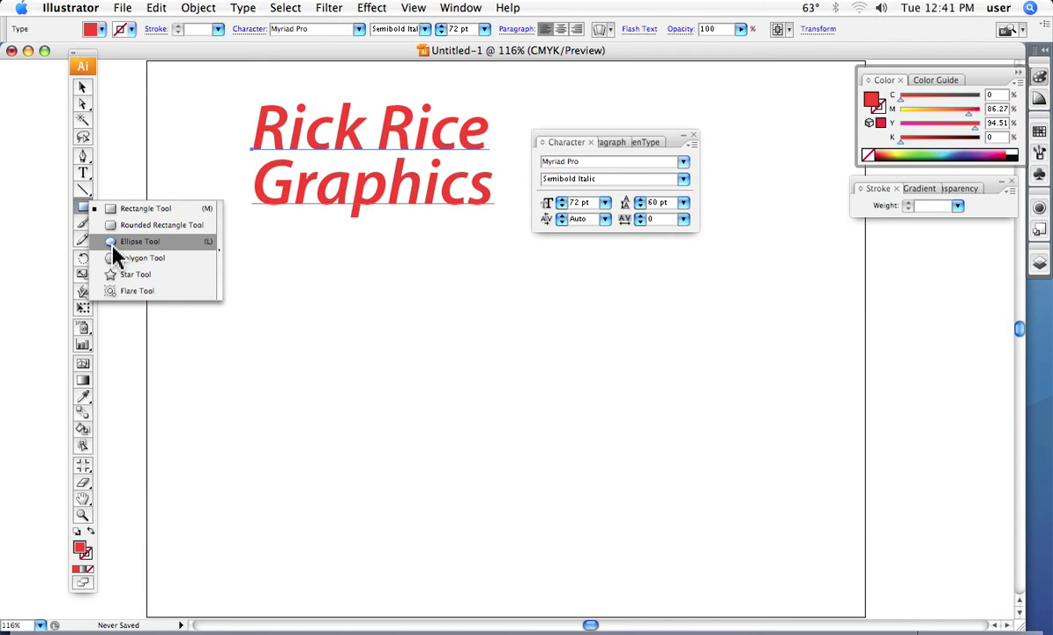
Draw an ellipse about 7.06 in wide and 4 in high below the heading and fill it with yellow
{"action": "left_click", "coordinate": [109, 241]}
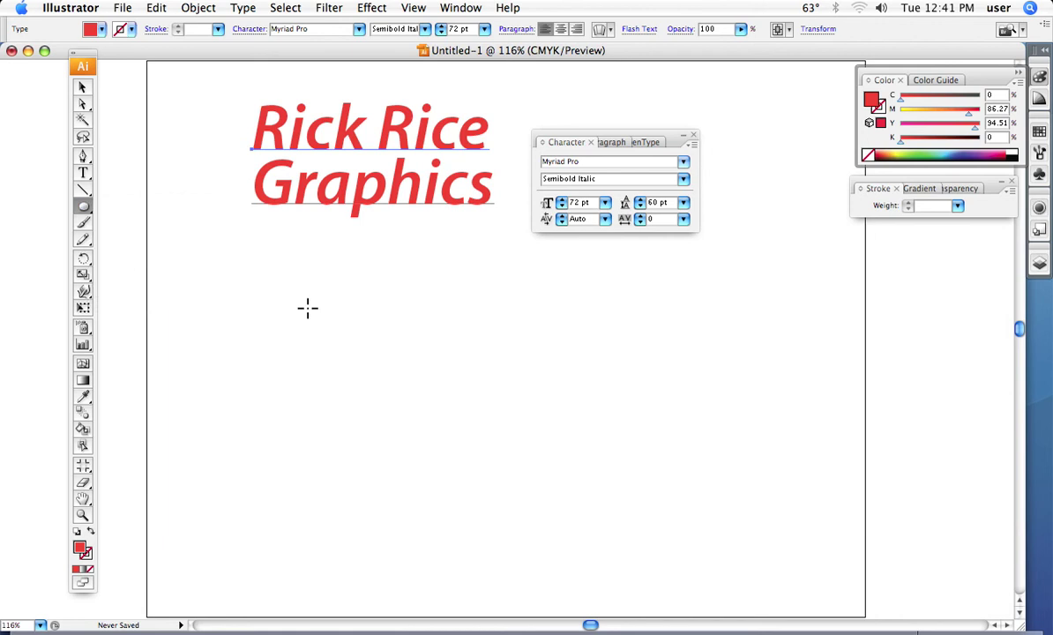
{"action": "left_click_drag", "start_coordinate": [254, 277], "coordinate": [716, 540]}
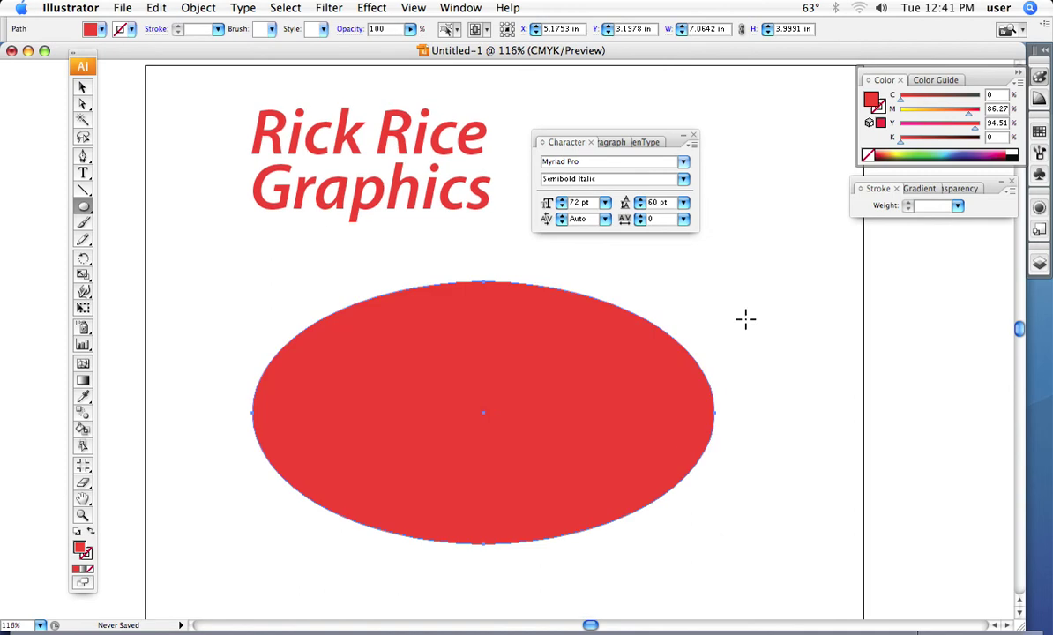
{"action": "left_click", "coordinate": [897, 154]}
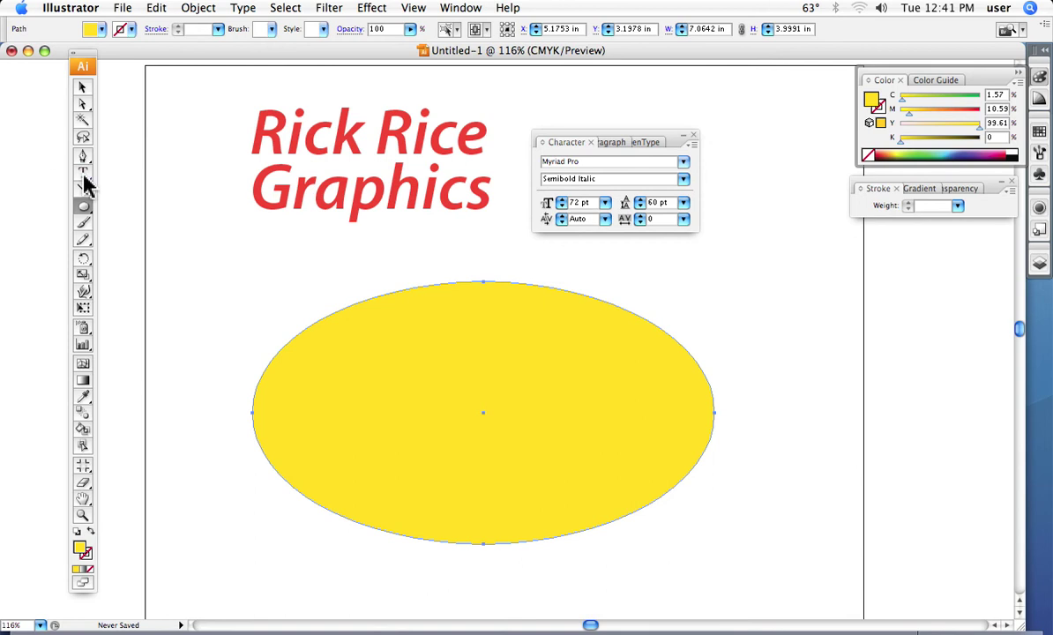
Convert the ellipse into an area type container with the Area Type tool and fill it with random filler text
{"action": "left_click_drag", "start_coordinate": [84, 173], "coordinate": [122, 206]}
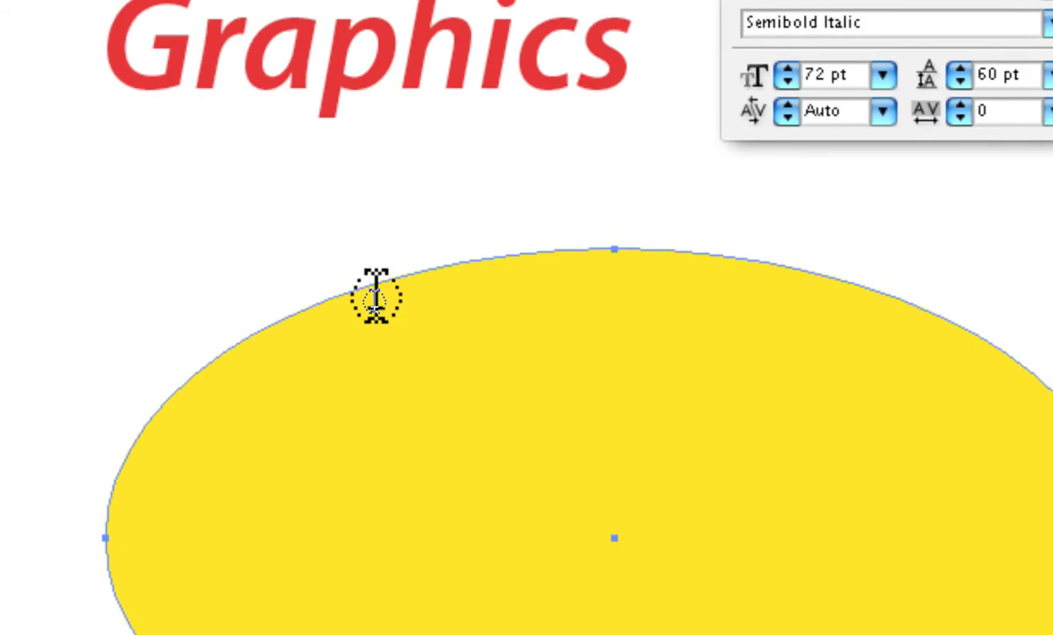
{"action": "left_click", "coordinate": [371, 286]}
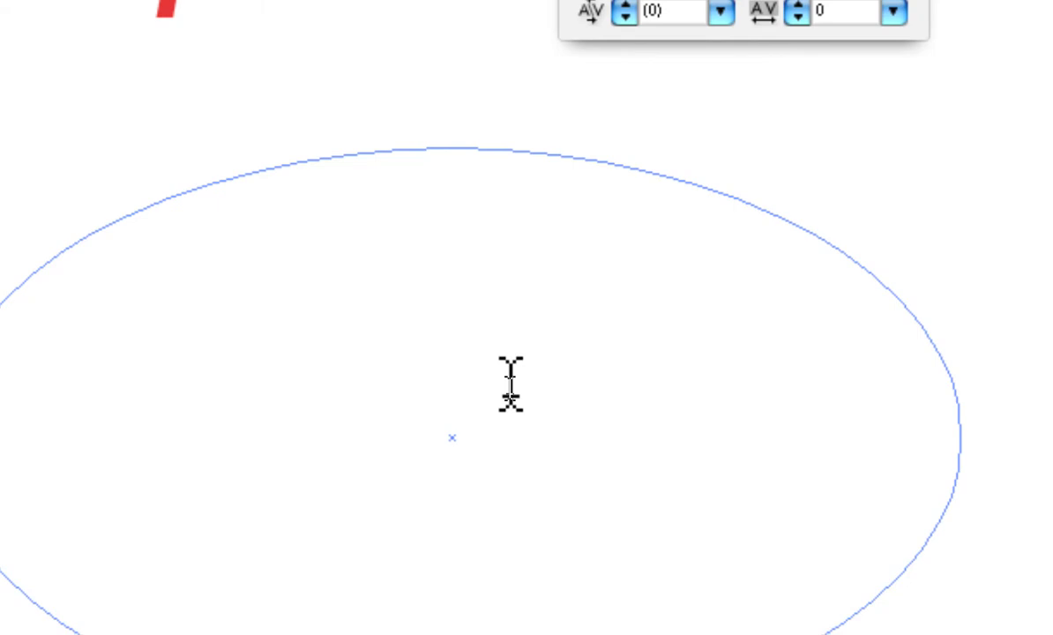
{"action": "key", "text": "Escape"}
{"action": "key", "text": "t"}
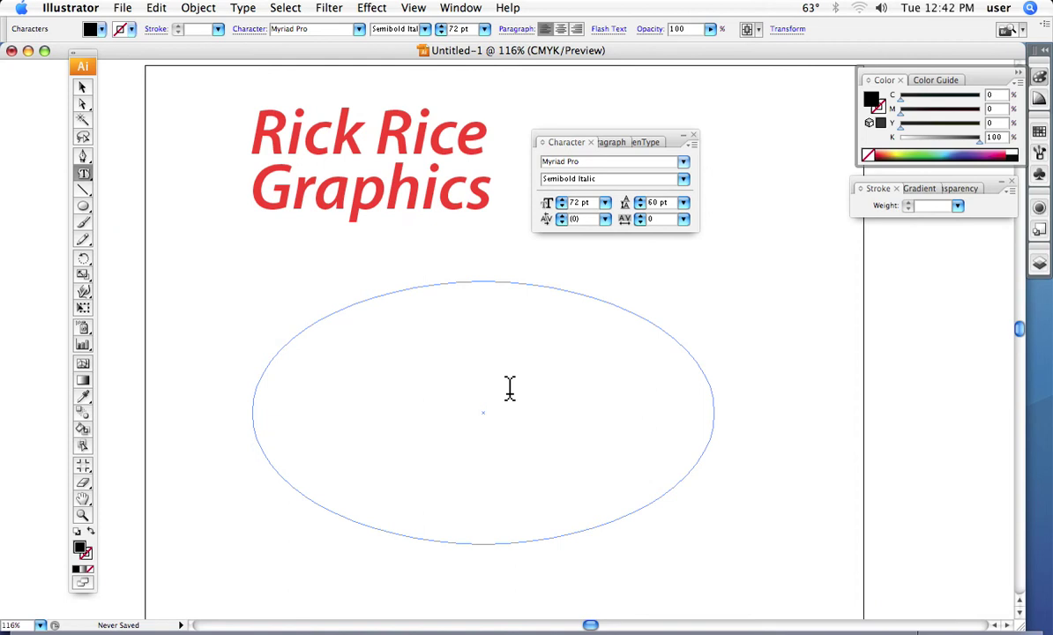
{"action": "type", "text": "ernrwerewr"}
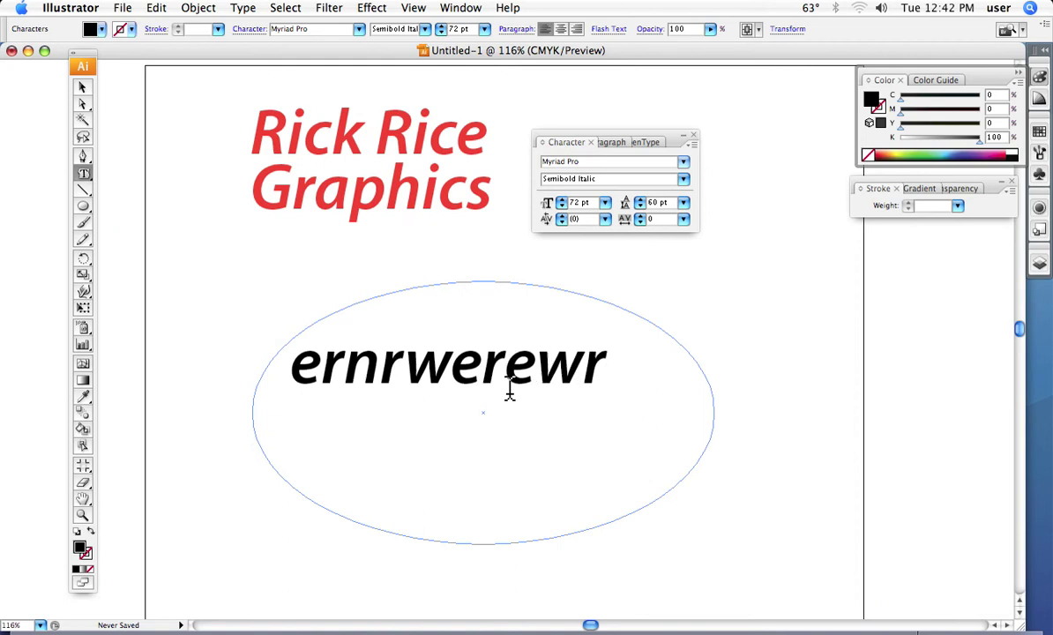
{"action": "type", "text": "wofrojetoitr[orggmgmgomg"}
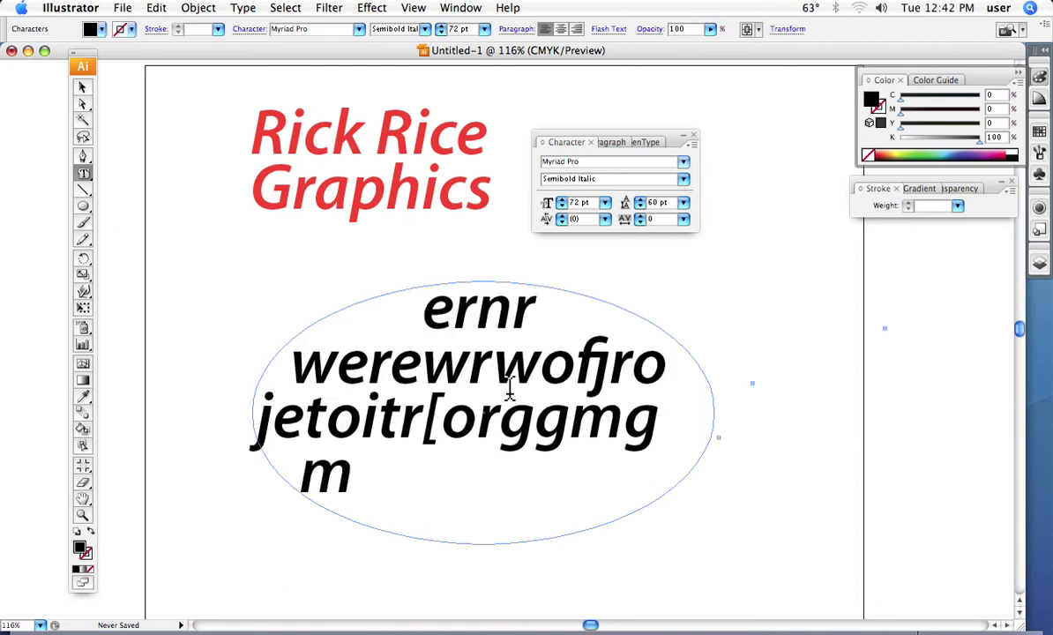
{"action": "type", "text": "mgo"}
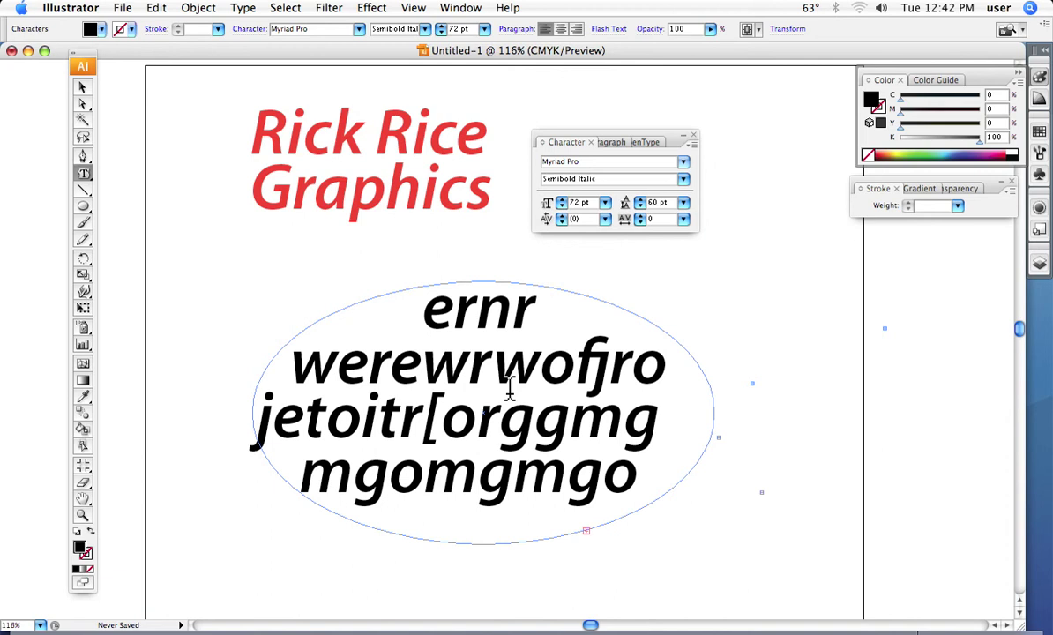
Reshape the type container by moving its top anchor to about X 4.43 in, Y 5.27 in and adjusting its direction handle to nearly horizontal
{"action": "left_click", "coordinate": [81, 106]}
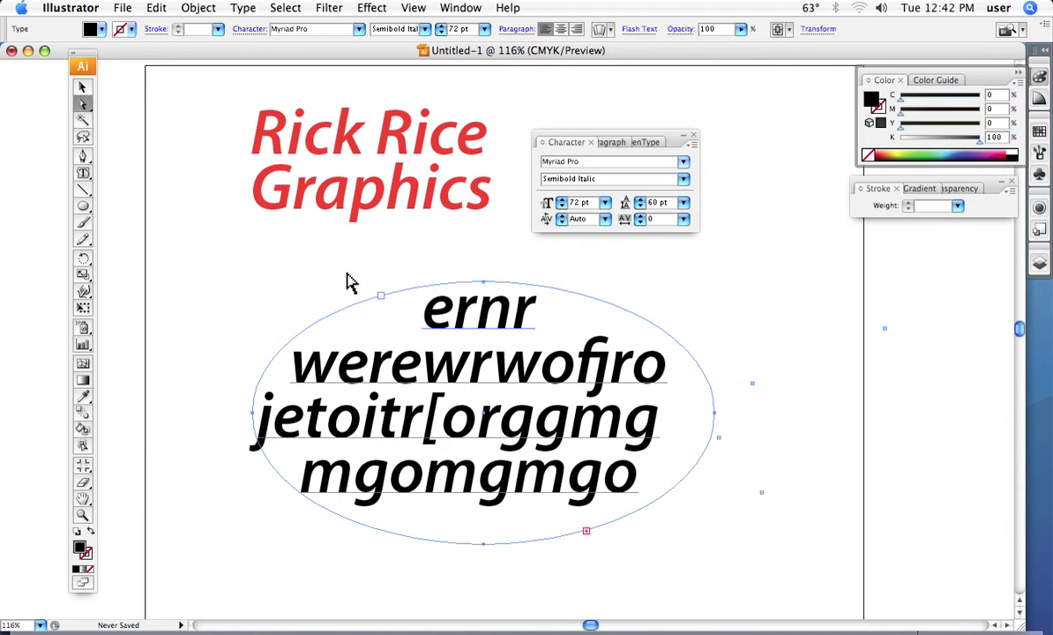
{"action": "right_click", "coordinate": [435, 266]}
{"action": "left_click", "coordinate": [405, 268]}
{"action": "left_click_drag", "start_coordinate": [402, 260], "coordinate": [521, 297]}
{"action": "left_click", "coordinate": [484, 284]}
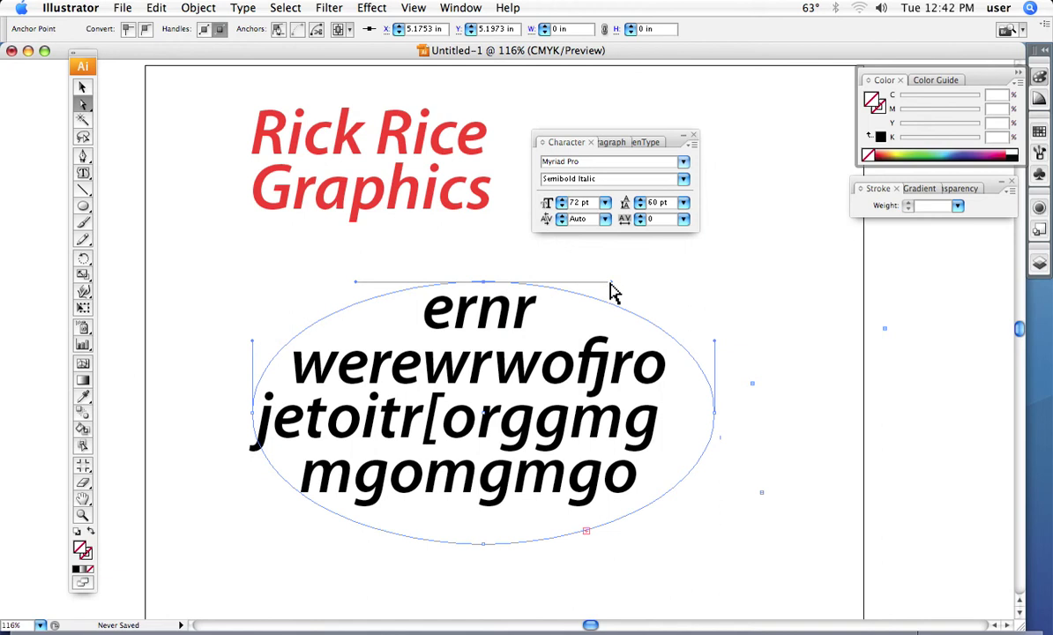
{"action": "left_click_drag", "start_coordinate": [615, 290], "coordinate": [565, 458]}
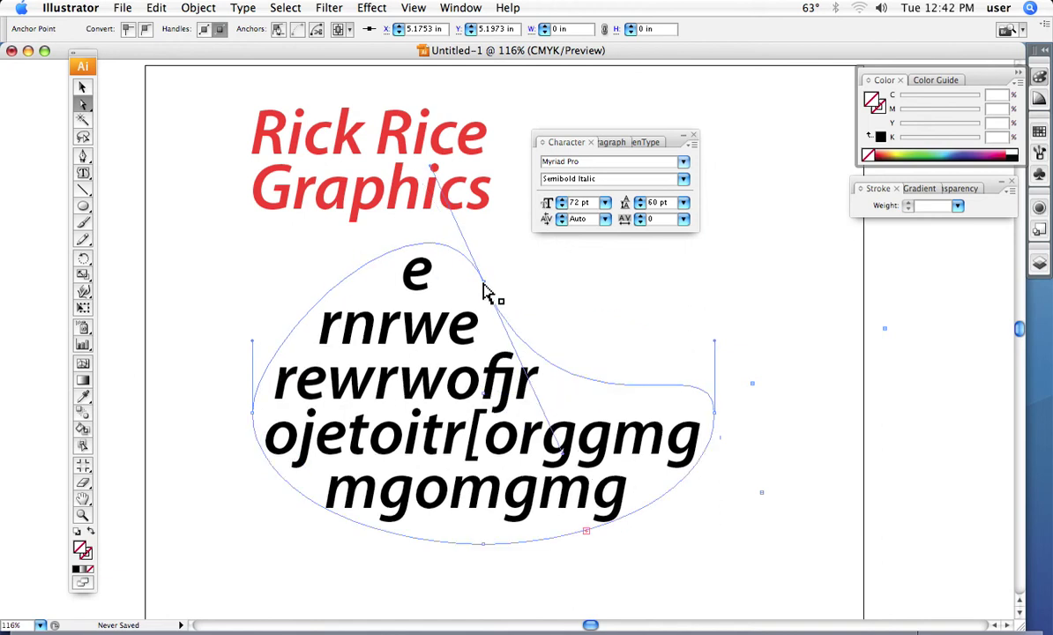
{"action": "left_click_drag", "start_coordinate": [483, 291], "coordinate": [438, 286]}
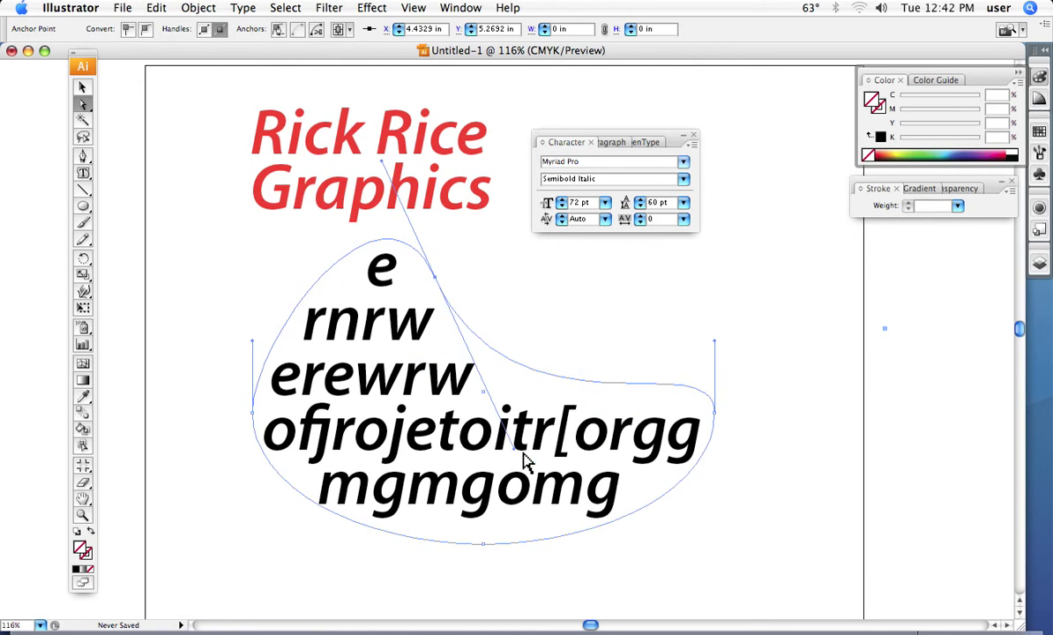
{"action": "left_click_drag", "start_coordinate": [483, 391], "coordinate": [573, 278]}
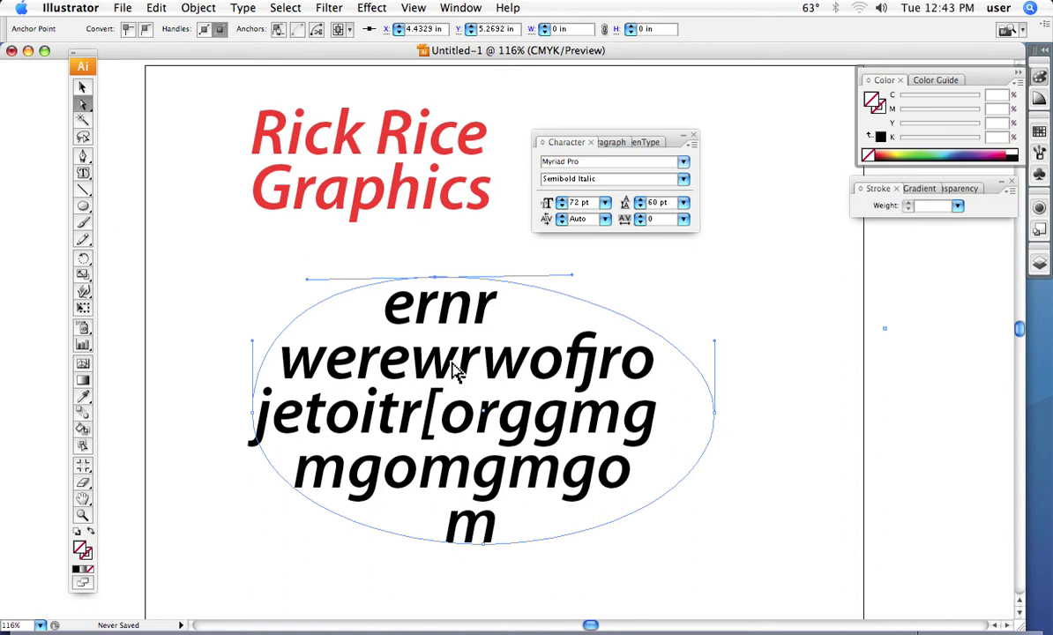
Set the font style of the text inside the ellipse to Bold Italic
{"action": "left_click", "coordinate": [418, 340]}
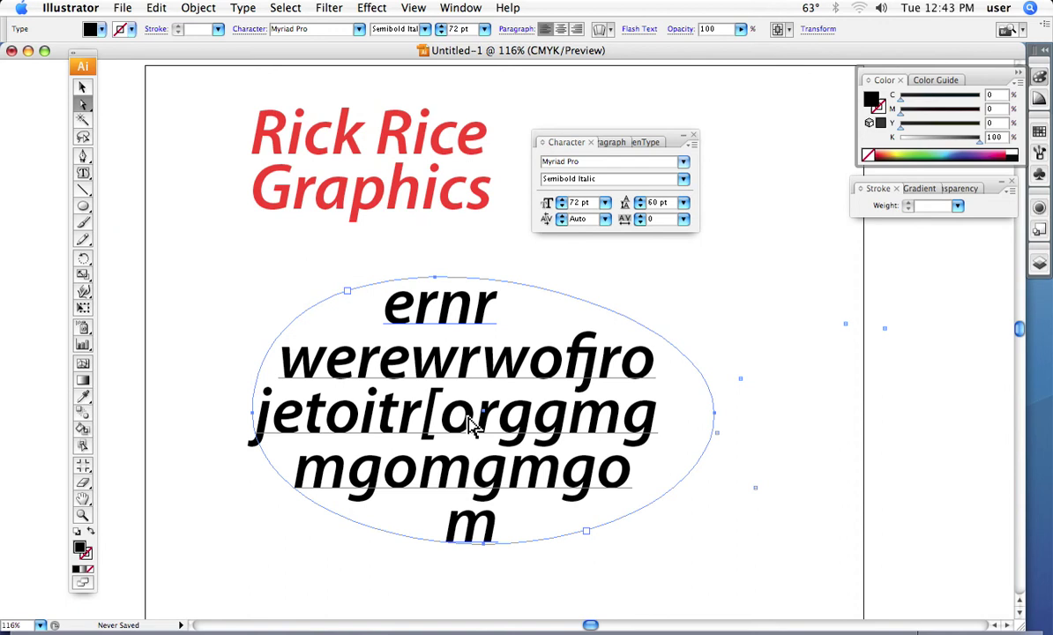
{"action": "left_click", "coordinate": [359, 30]}
{"action": "left_click", "coordinate": [492, 29]}
{"action": "left_click", "coordinate": [425, 29]}
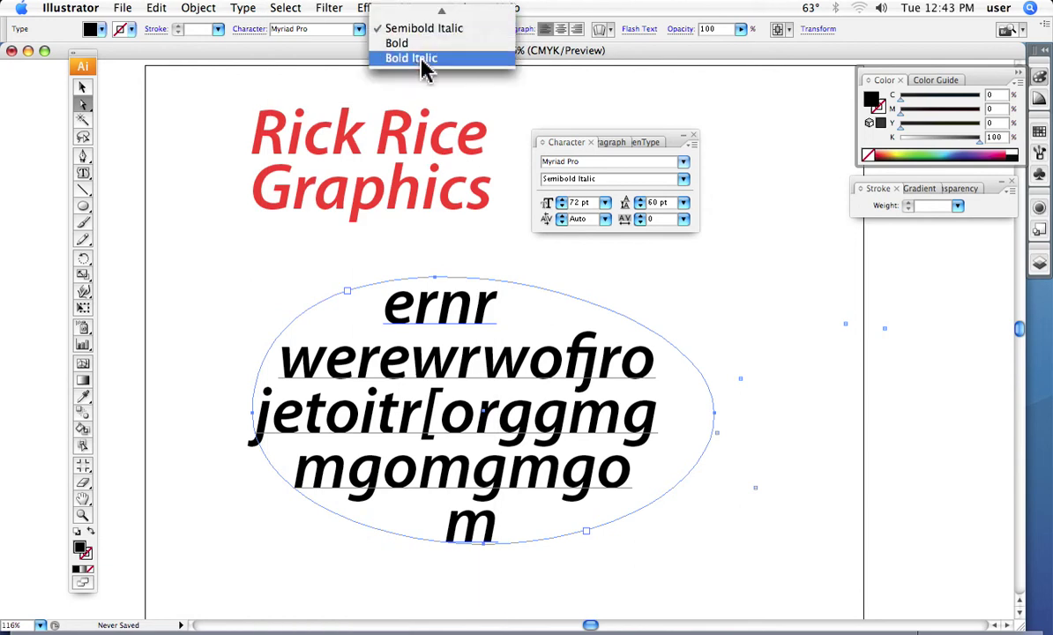
{"action": "left_click", "coordinate": [421, 58]}
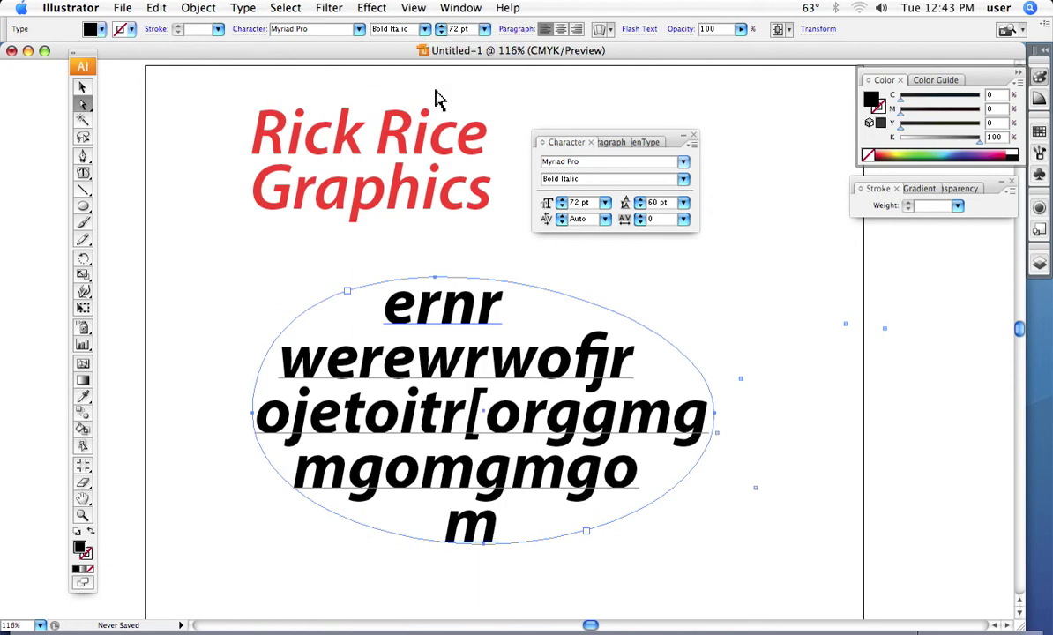
Try a red fill on the area text, then change it to dark blue, about C 96, M 89, Y 0, K 0
{"action": "left_click", "coordinate": [884, 154]}
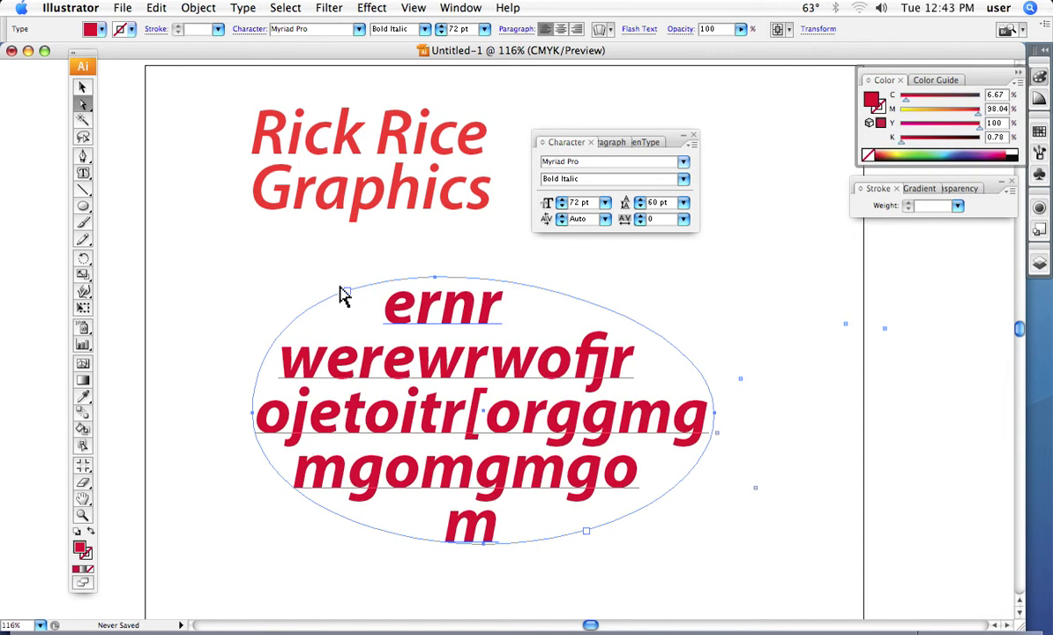
{"action": "left_click_drag", "start_coordinate": [181, 281], "coordinate": [403, 377]}
{"action": "left_click", "coordinate": [966, 155]}
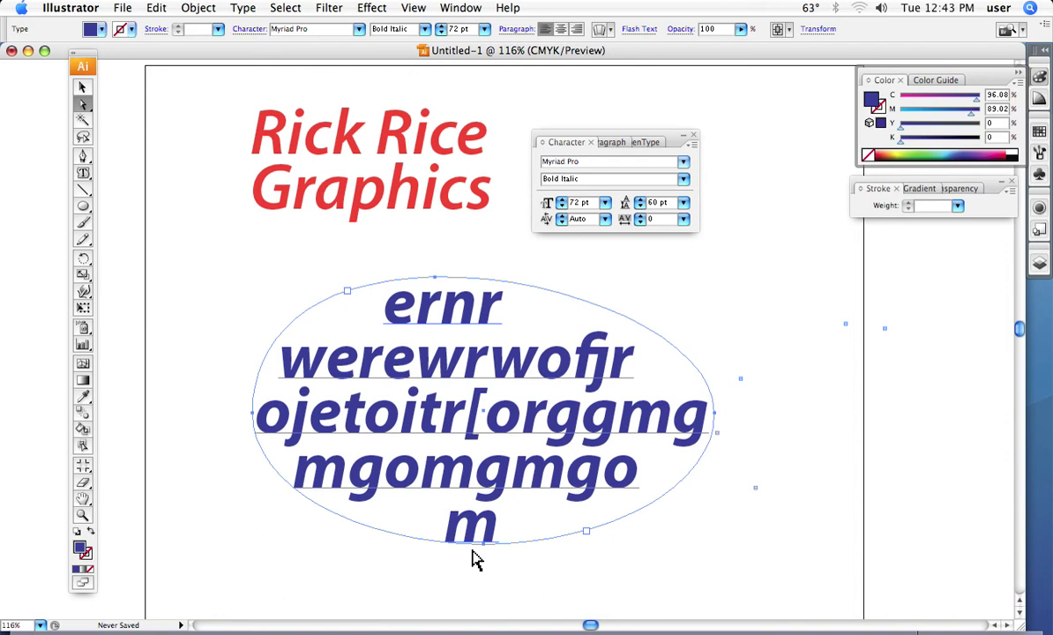
Select only the container path, without its text, using Direct Selection and fill it with light yellow
{"action": "left_click", "coordinate": [251, 255]}
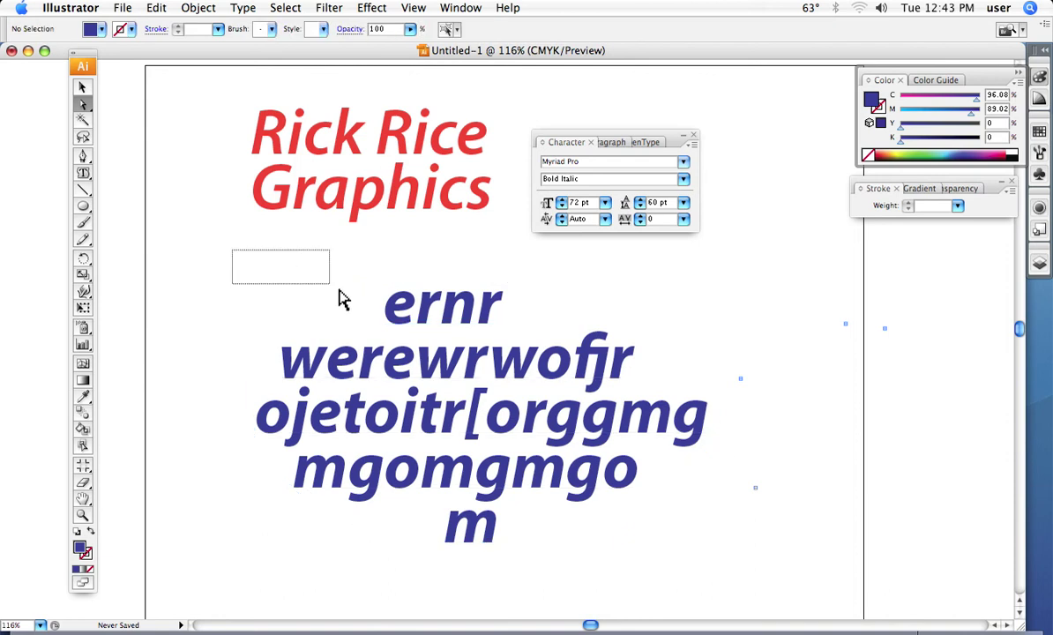
{"action": "left_click_drag", "start_coordinate": [342, 300], "coordinate": [357, 322]}
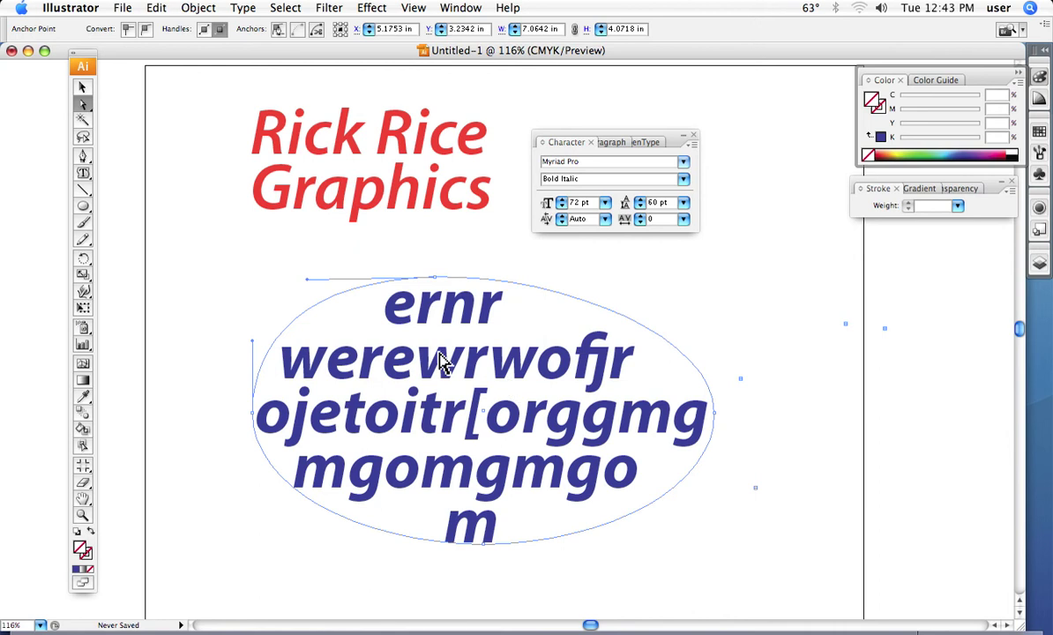
{"action": "right_click", "coordinate": [236, 289]}
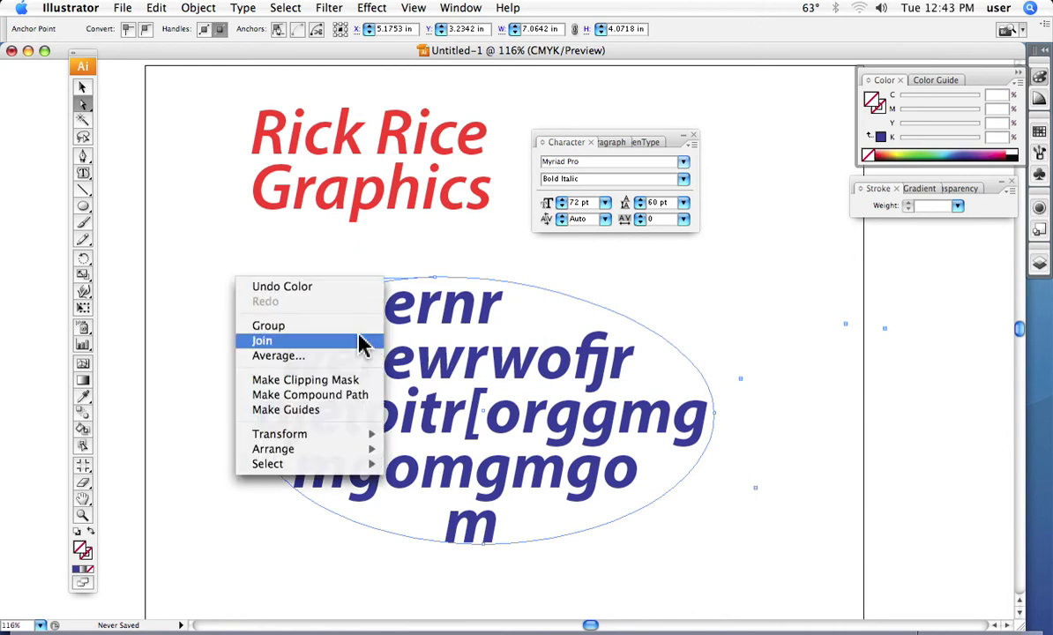
{"action": "left_click", "coordinate": [220, 248]}
{"action": "left_click", "coordinate": [430, 328]}
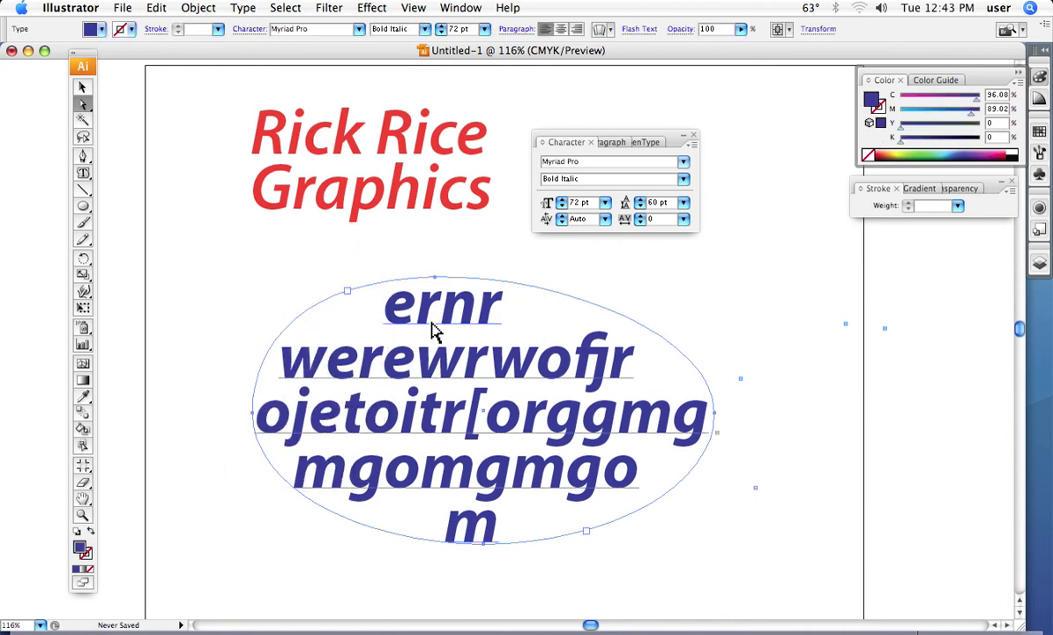
{"action": "left_click_drag", "start_coordinate": [264, 262], "coordinate": [461, 370]}
{"action": "double_click", "coordinate": [464, 418]}
{"action": "left_click", "coordinate": [209, 265]}
{"action": "left_click_drag", "start_coordinate": [201, 274], "coordinate": [336, 319]}
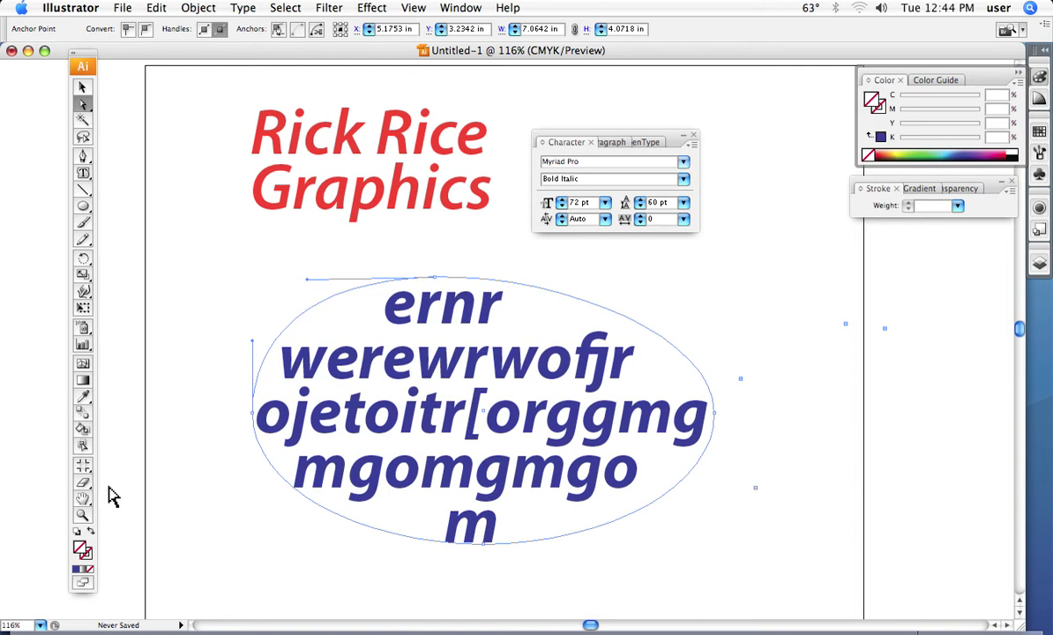
{"action": "left_click", "coordinate": [902, 152]}
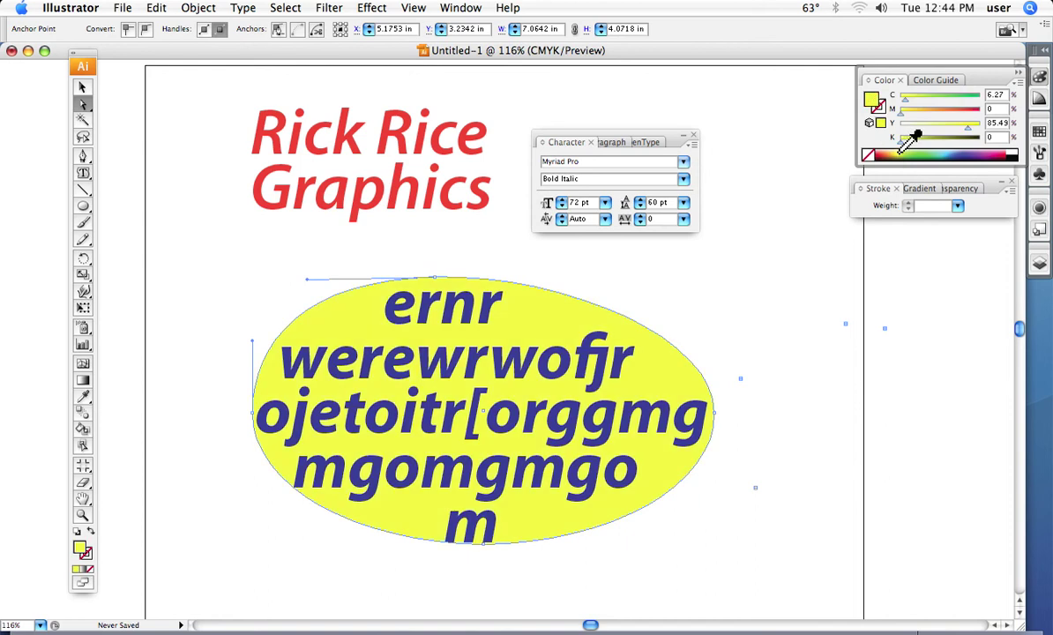
Give the container path a black stroke with a weight of 9 pt
{"action": "left_click", "coordinate": [88, 554]}
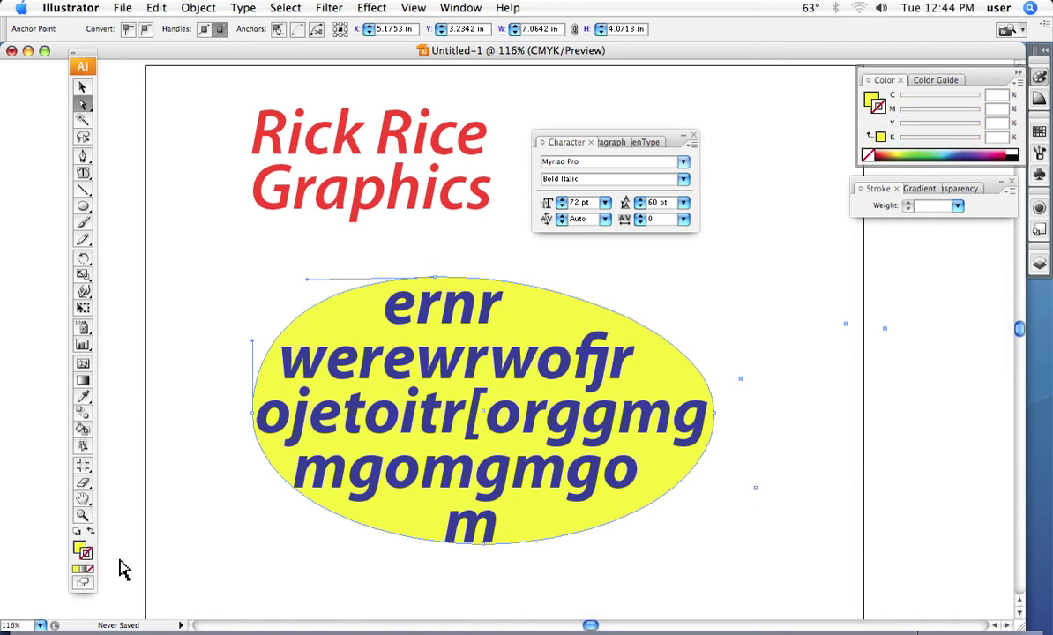
{"action": "left_click", "coordinate": [1012, 159]}
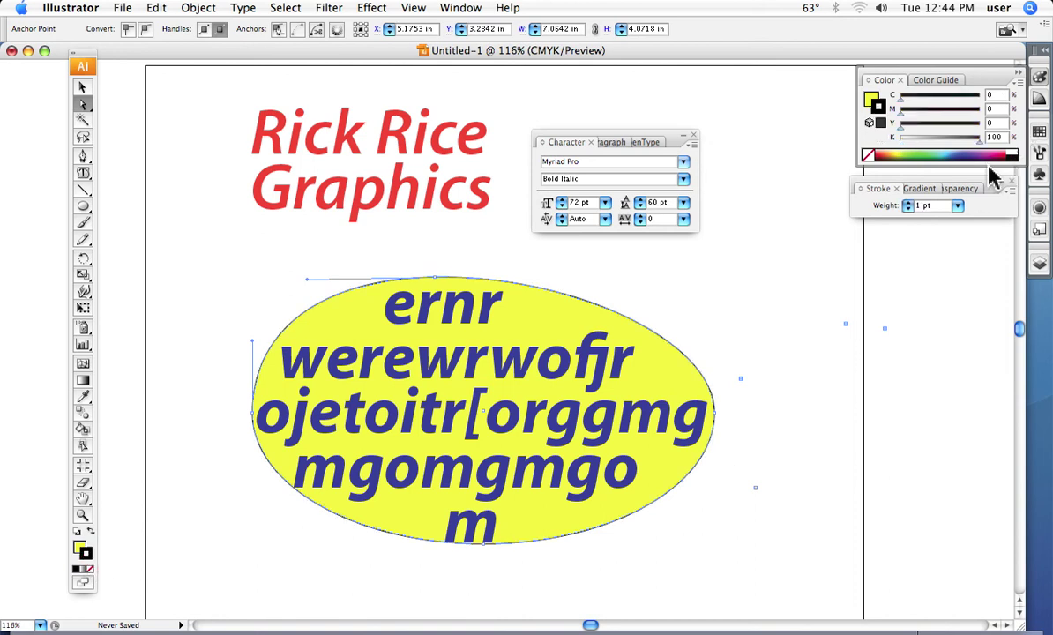
{"action": "left_click", "coordinate": [907, 202]}
{"action": "left_click", "coordinate": [907, 202]}
{"action": "left_click", "coordinate": [907, 202]}
{"action": "left_click", "coordinate": [908, 202]}
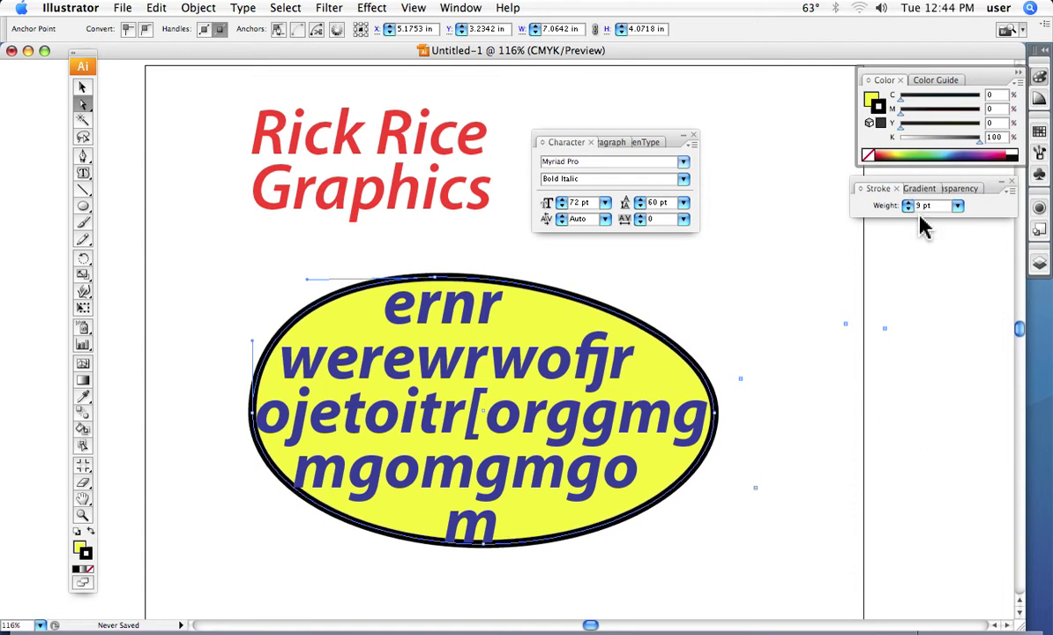
Move the whole text ellipse with the Selection tool so that it straddles the artboard's right edge
{"action": "left_click", "coordinate": [368, 381]}
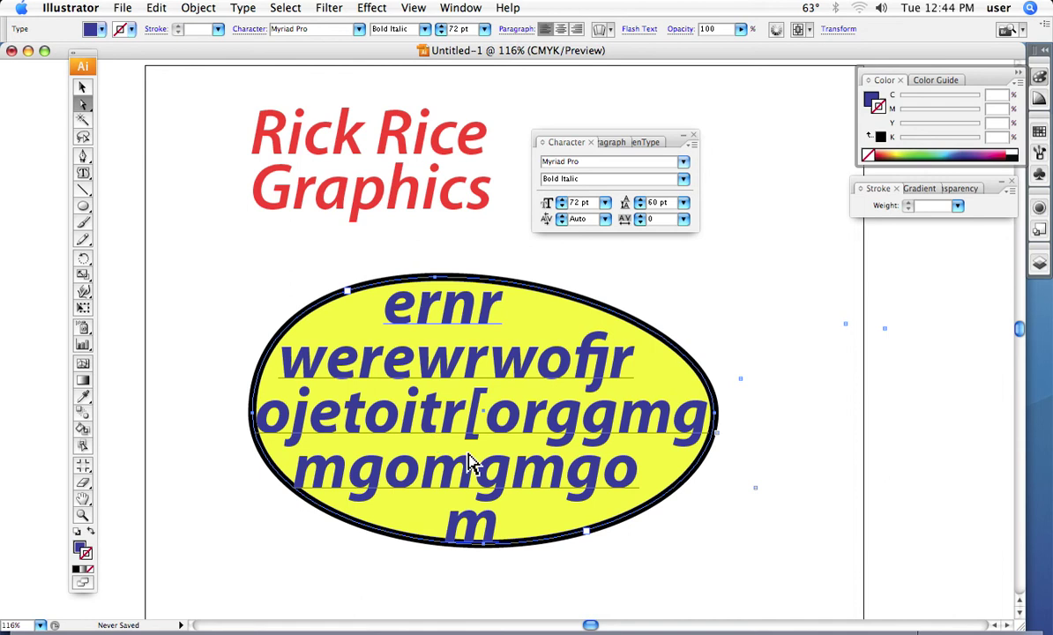
{"action": "left_click", "coordinate": [231, 310]}
{"action": "left_click_drag", "start_coordinate": [223, 280], "coordinate": [331, 327]}
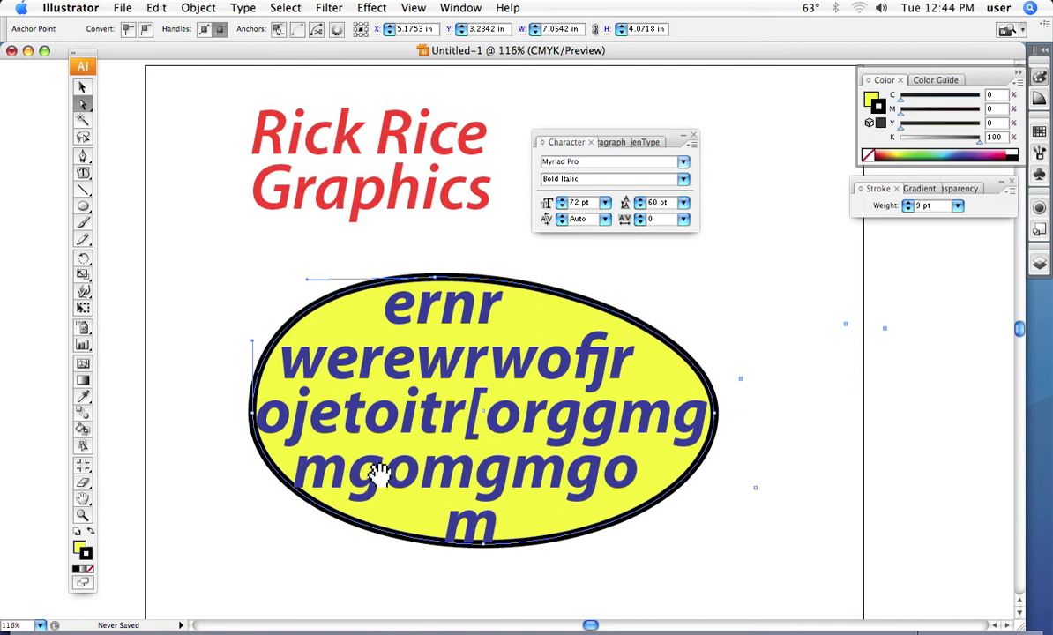
{"action": "left_click", "coordinate": [82, 88]}
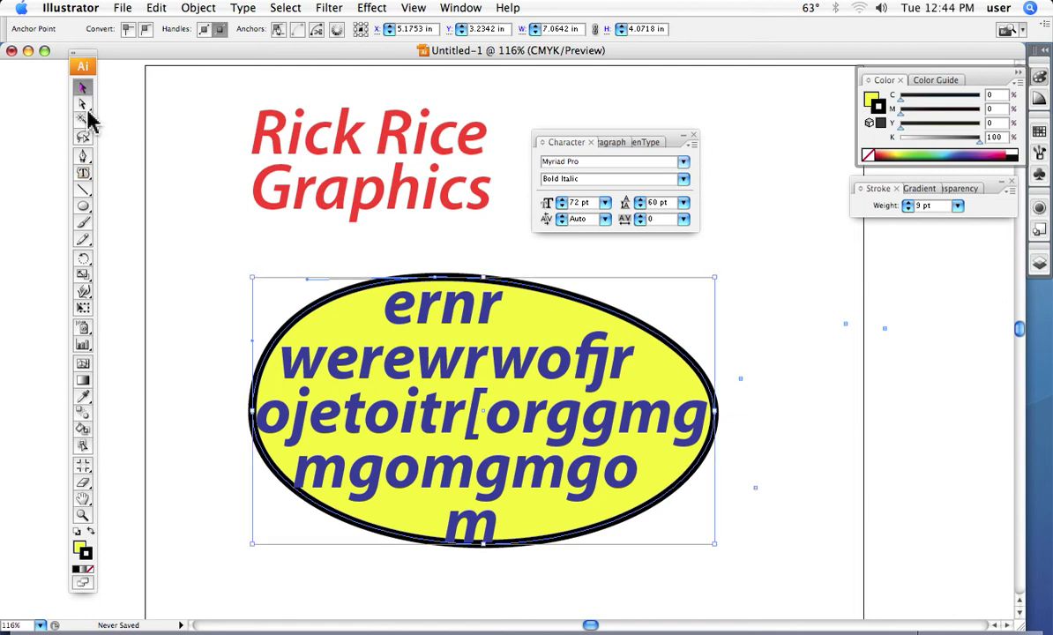
{"action": "left_click_drag", "start_coordinate": [434, 377], "coordinate": [923, 357]}
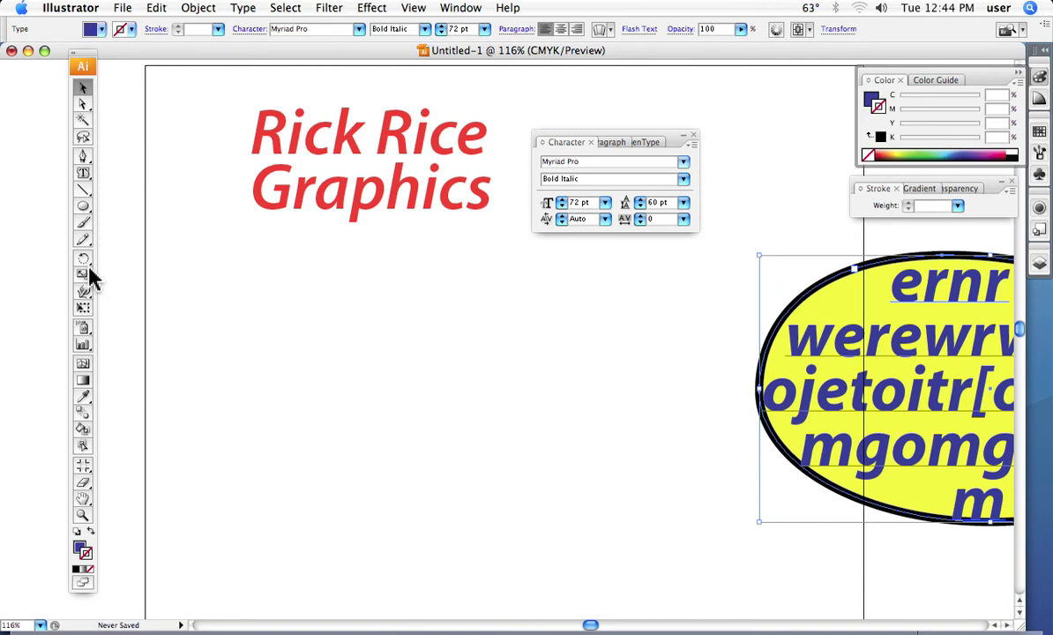
Remove the fill from the area text and give its letters a 1 pt dark blue stroke
{"action": "left_click", "coordinate": [78, 546]}
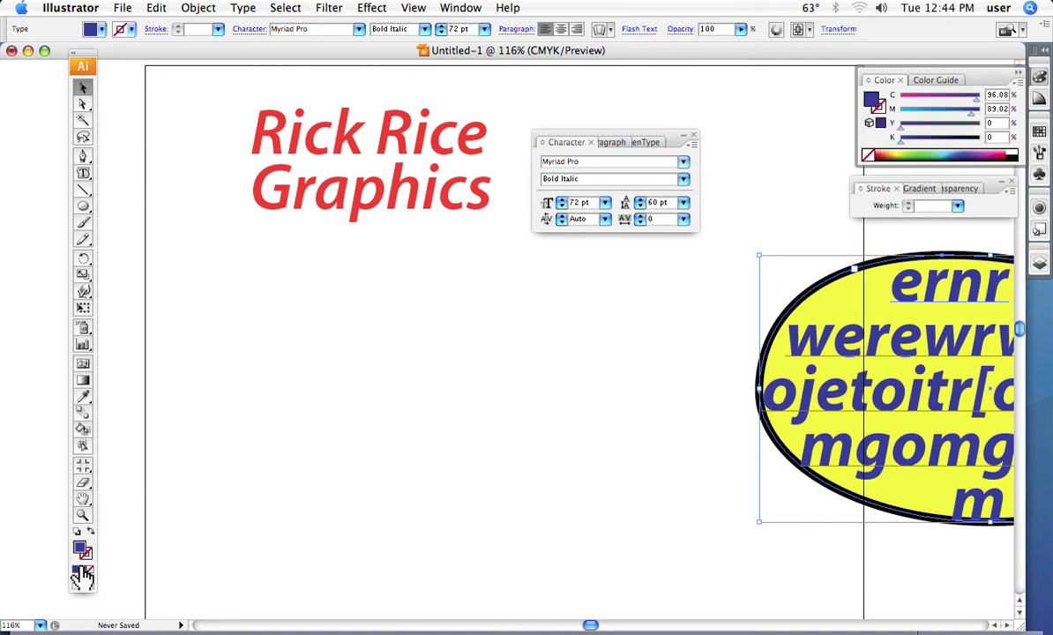
{"action": "left_click", "coordinate": [89, 570]}
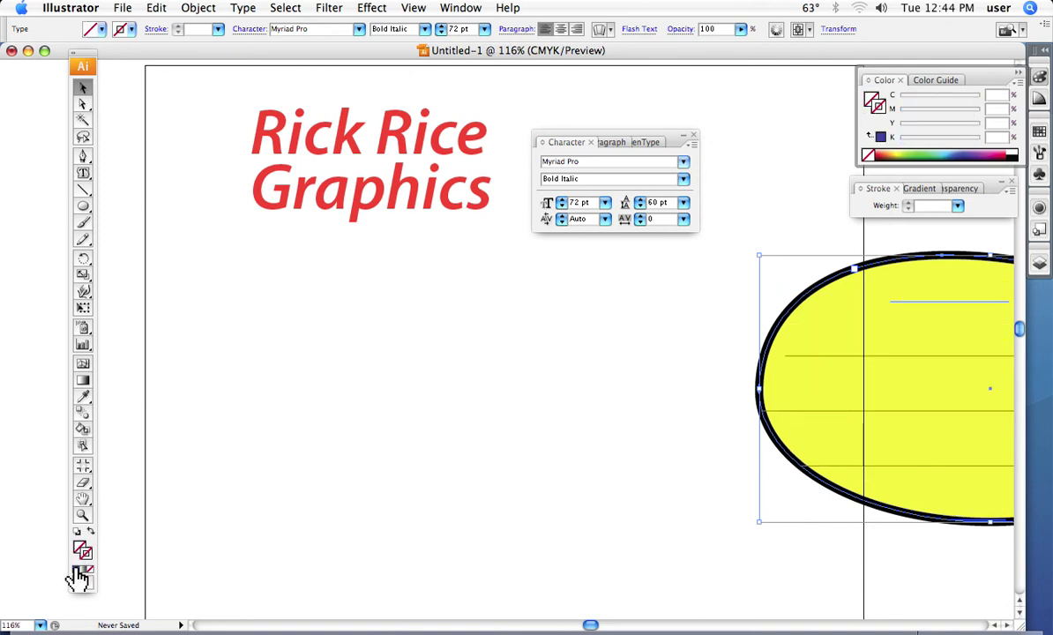
{"action": "left_click", "coordinate": [78, 576]}
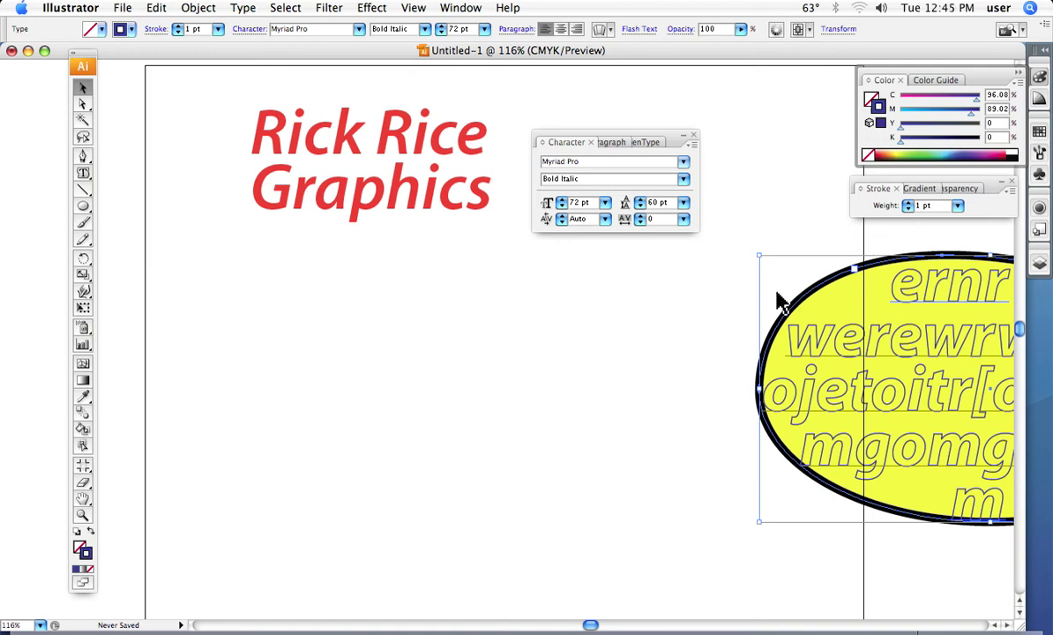
Draw an open S-shaped path with the Pen tool through about (0.24, 2.86), (4.16, 4.47) and (8.79, 0.73) in
{"action": "left_click", "coordinate": [82, 160]}
{"action": "left_click", "coordinate": [161, 440], "text": "super"}
{"action": "left_click_drag", "start_coordinate": [162, 434], "coordinate": [188, 422]}
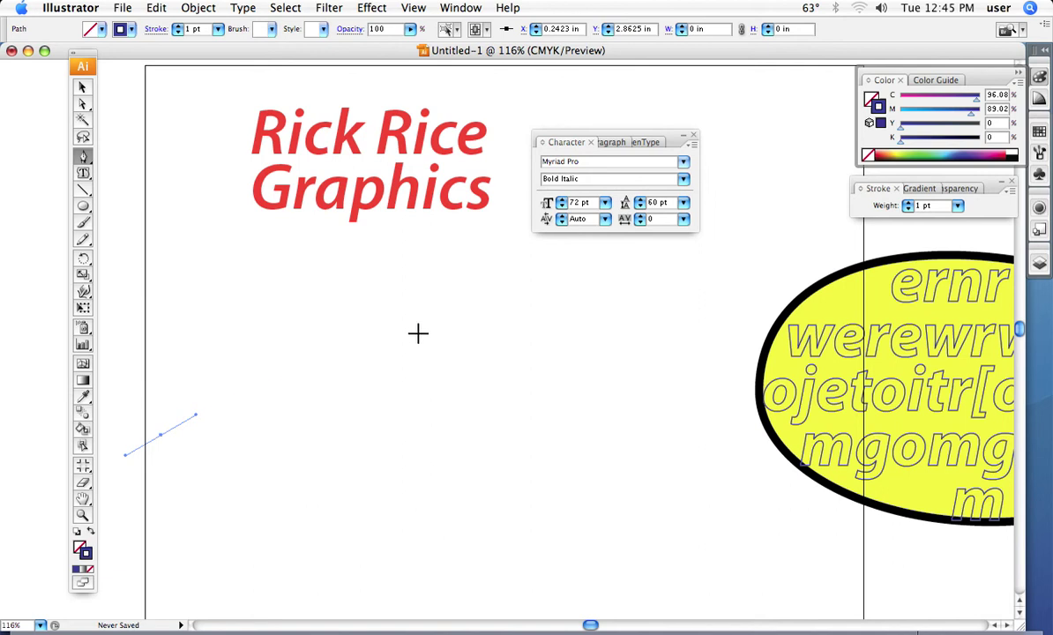
{"action": "left_click_drag", "start_coordinate": [417, 330], "coordinate": [522, 346]}
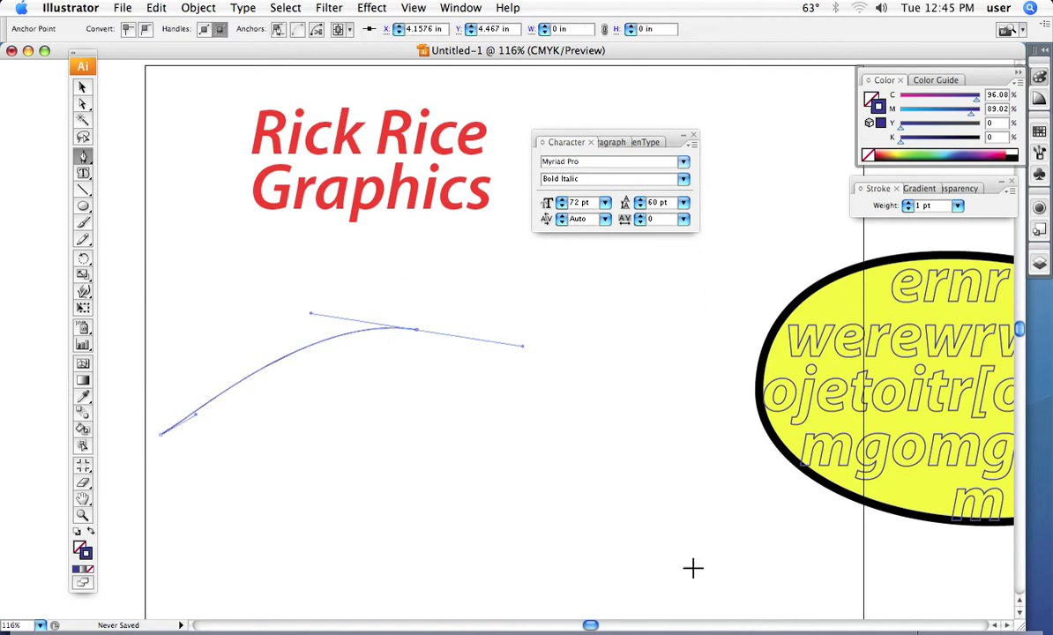
{"action": "left_click_drag", "start_coordinate": [716, 574], "coordinate": [910, 587]}
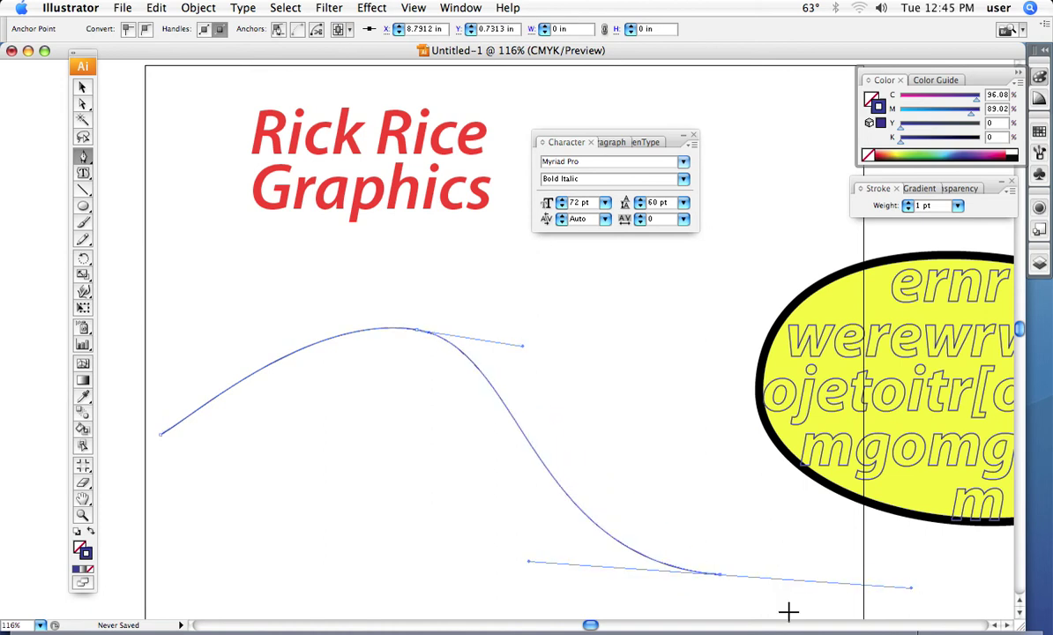
Set the curved path's stroke weight to 8 pt
{"action": "left_click", "coordinate": [906, 203]}
{"action": "left_click", "coordinate": [905, 203]}
{"action": "left_click", "coordinate": [905, 202]}
{"action": "left_click", "coordinate": [905, 203]}
{"action": "left_click", "coordinate": [905, 203]}
{"action": "left_click", "coordinate": [905, 203]}
{"action": "left_click", "coordinate": [905, 204]}
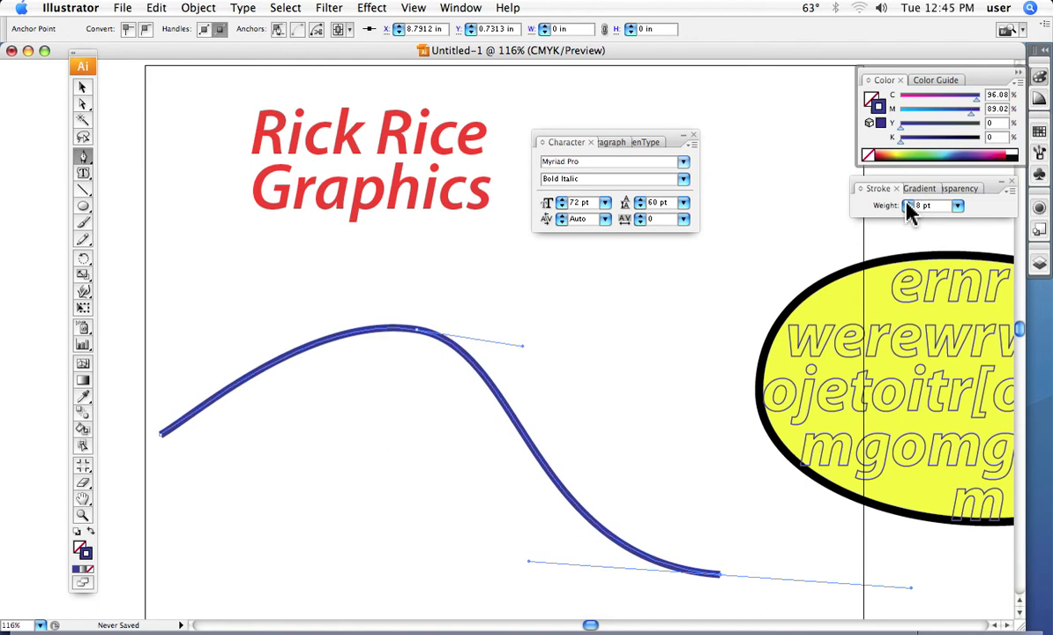
Delete the curve and redraw it from the artboard's left edge through about (5.14, 4.42) to (8.93, 0.58) in
{"action": "key", "text": "Delete"}
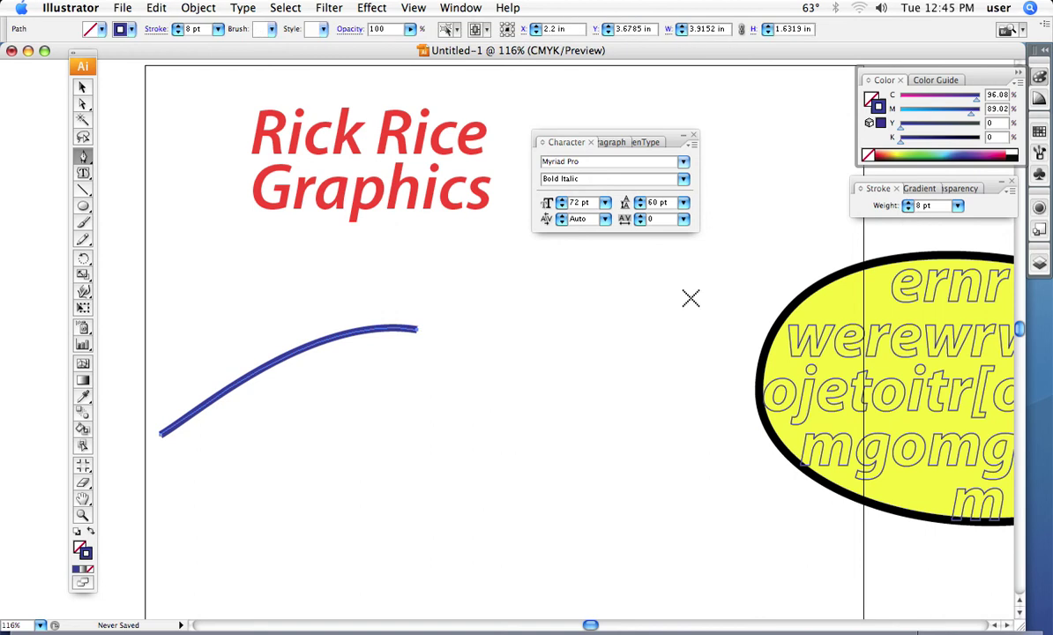
{"action": "key", "text": "Delete"}
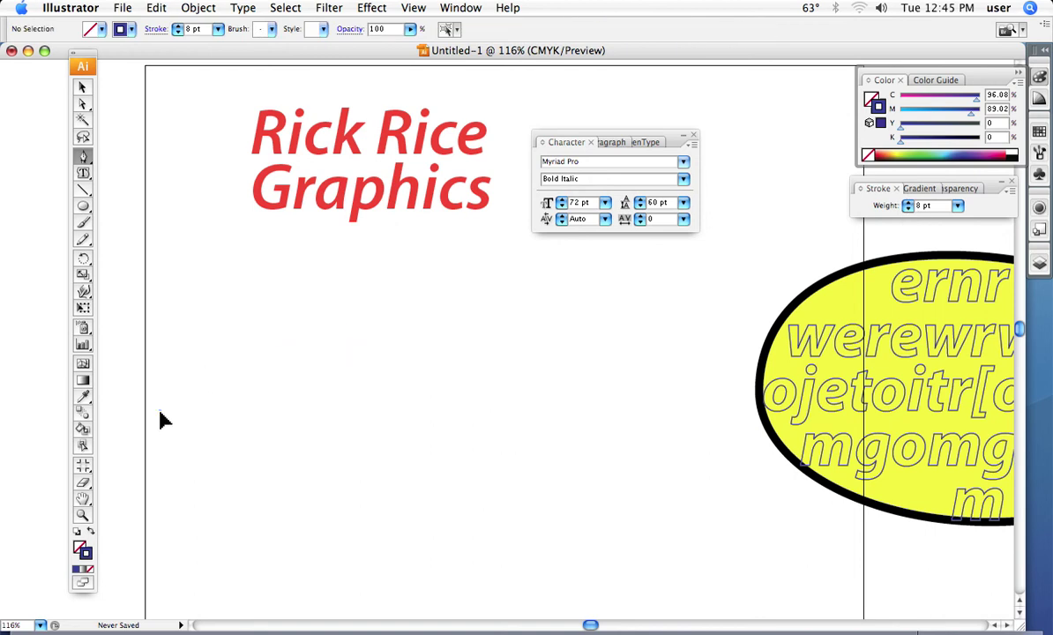
{"action": "left_click_drag", "start_coordinate": [482, 331], "coordinate": [593, 365]}
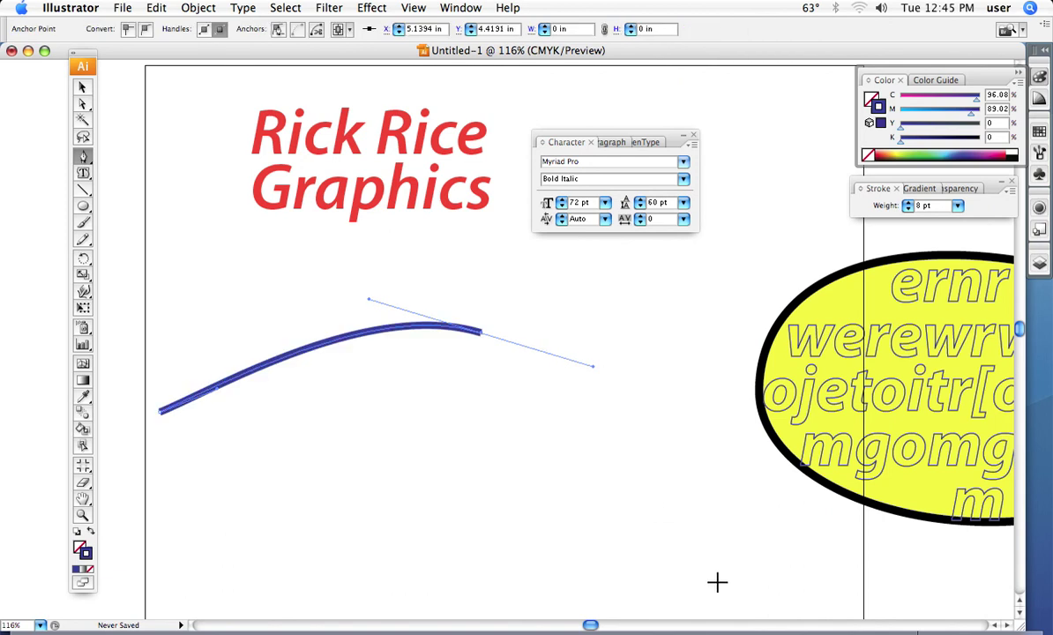
{"action": "left_click_drag", "start_coordinate": [728, 584], "coordinate": [940, 562]}
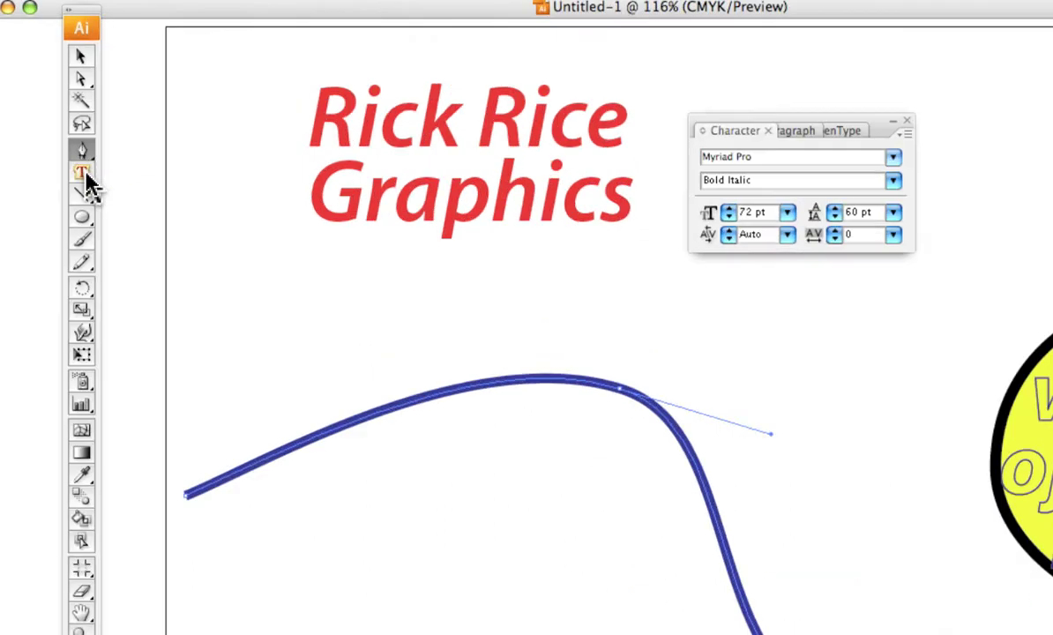
Place the text "Rick Rice Graphics" along the curve with the Type on a Path tool, starting near its left end
{"action": "left_click_drag", "start_coordinate": [85, 176], "coordinate": [213, 381]}
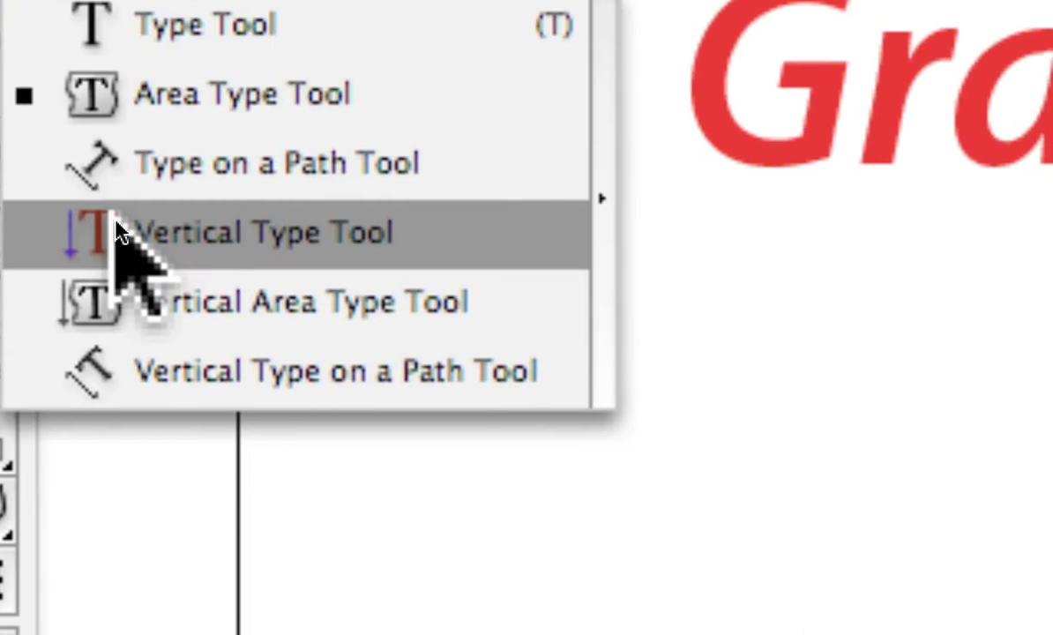
{"action": "left_click_drag", "start_coordinate": [120, 232], "coordinate": [105, 211]}
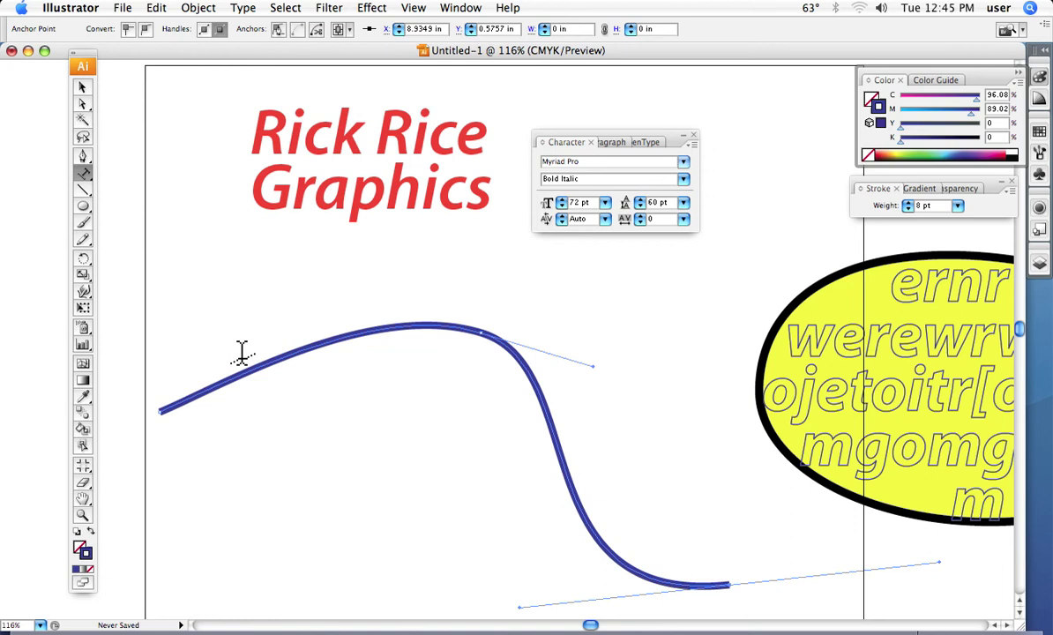
{"action": "left_click", "coordinate": [198, 387]}
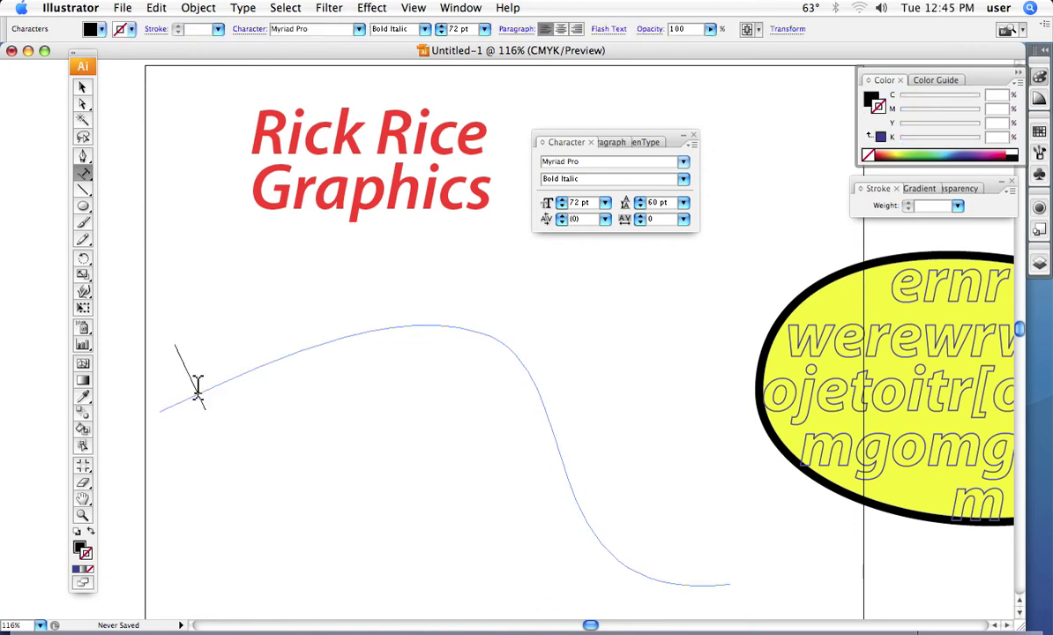
{"action": "type", "text": "Rick"}
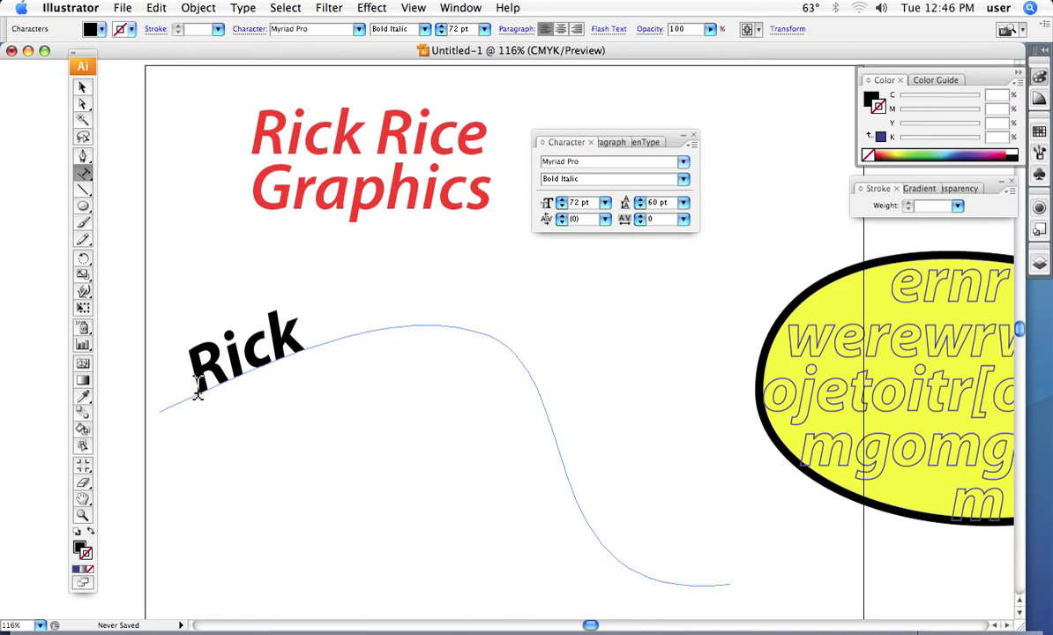
{"action": "type", "text": " Rice"}
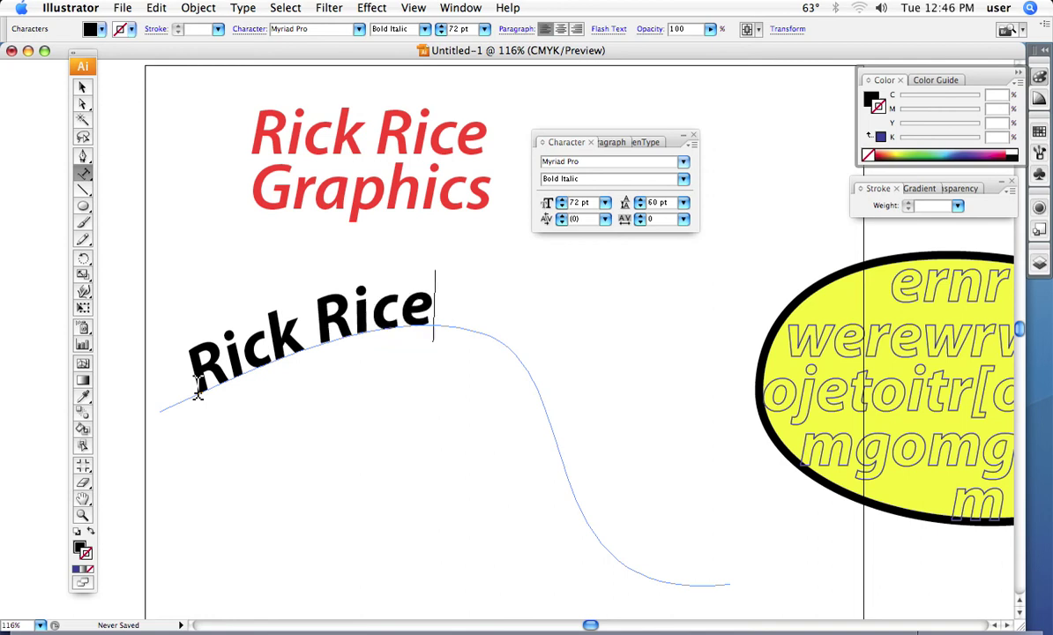
{"action": "type", "text": " Gr"}
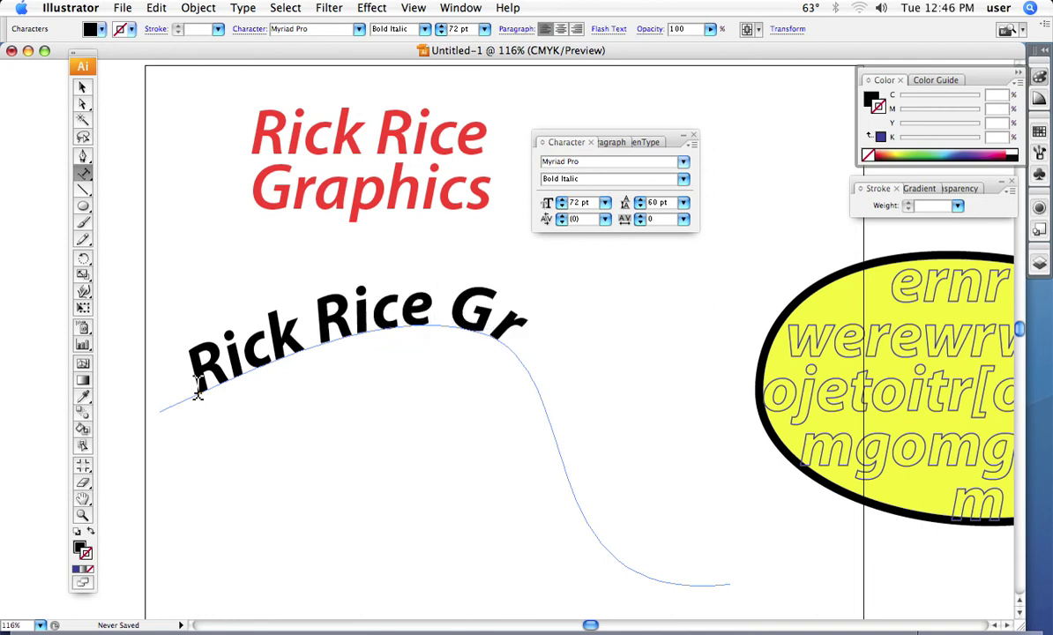
{"action": "type", "text": "aphics"}
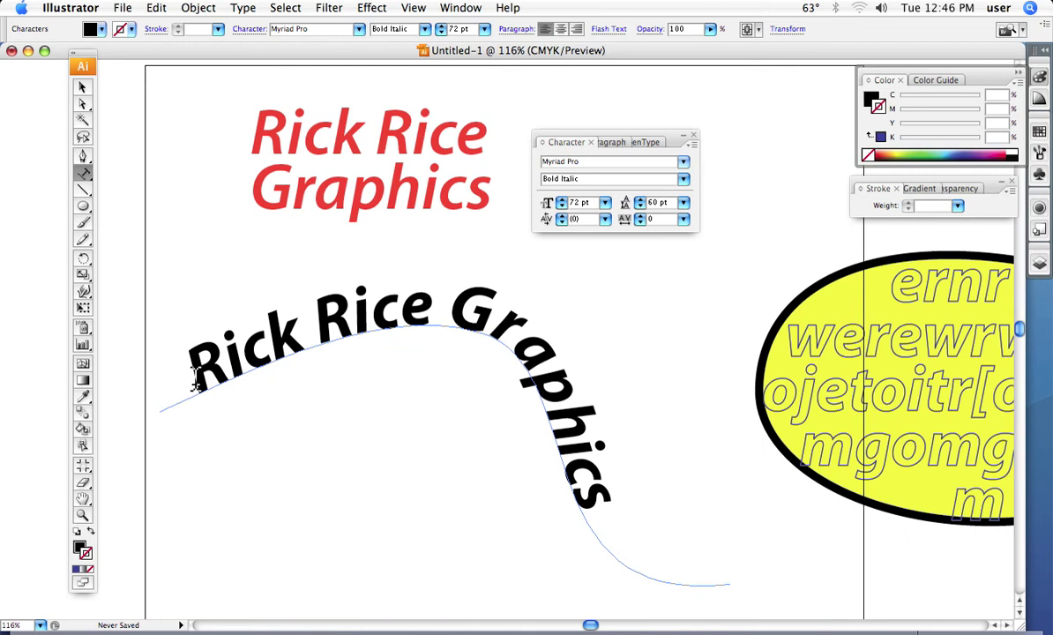
Change all of the path text to the Bold font style
{"action": "left_click_drag", "start_coordinate": [196, 377], "coordinate": [524, 446]}
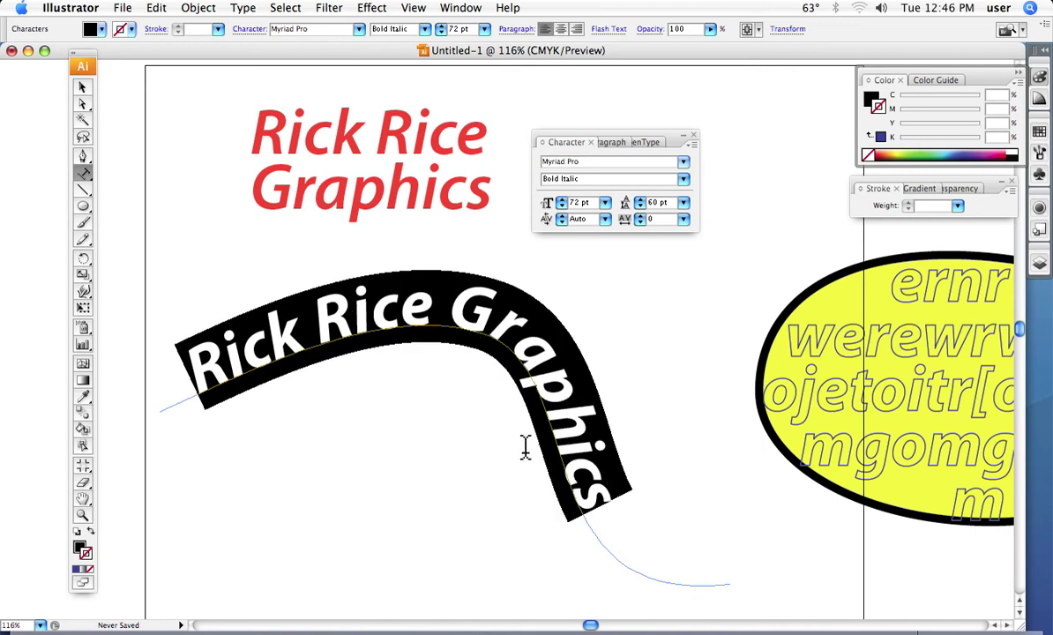
{"action": "left_click", "coordinate": [425, 29]}
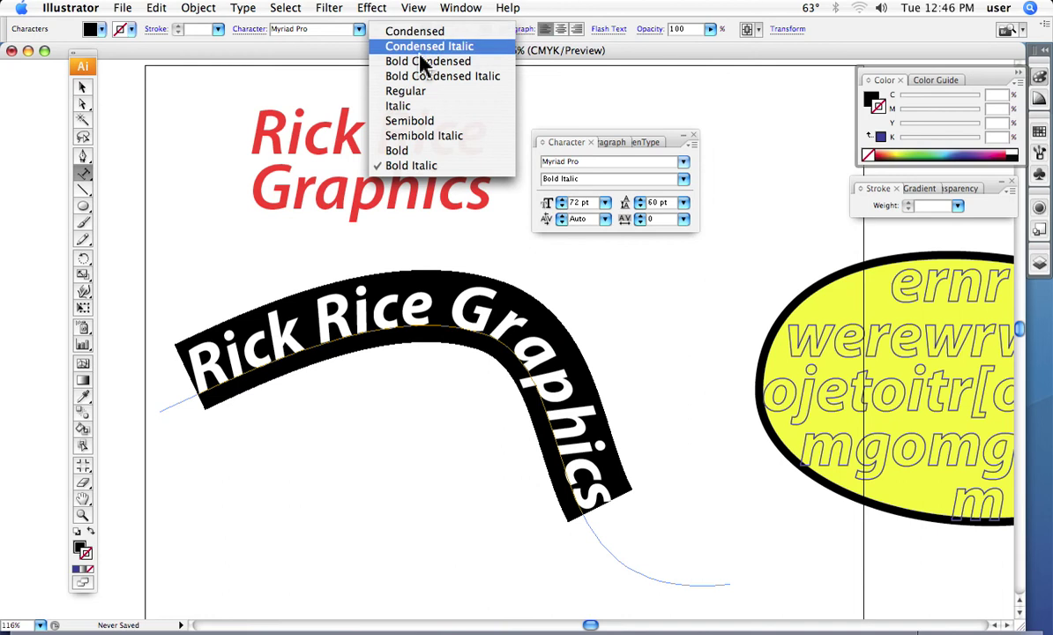
{"action": "left_click", "coordinate": [415, 150]}
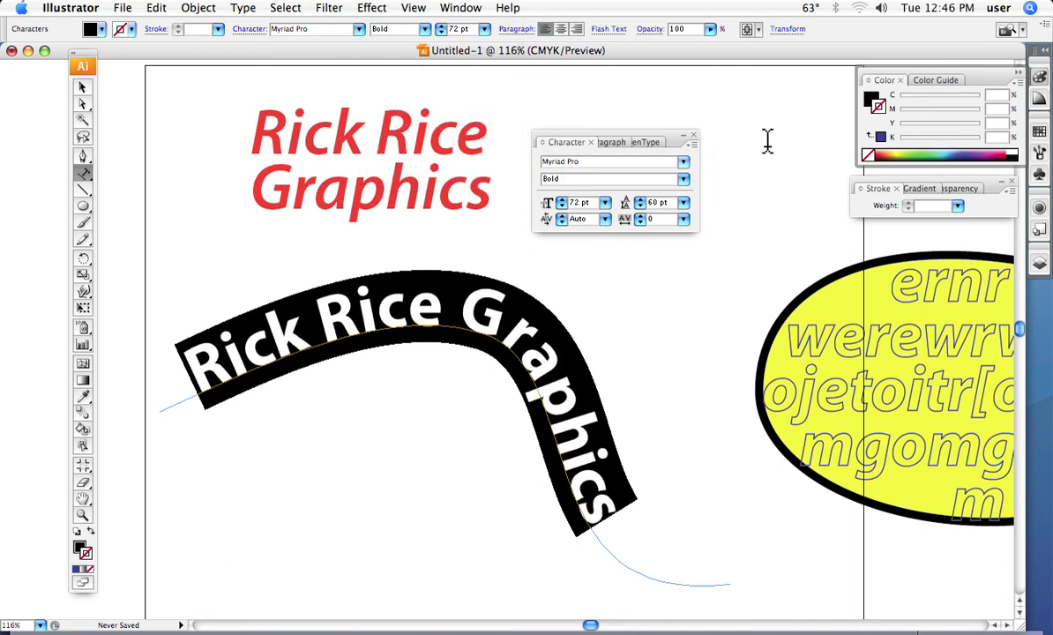
Fill the path text's letters with dark red and leave them without a stroke
{"action": "left_click", "coordinate": [886, 152]}
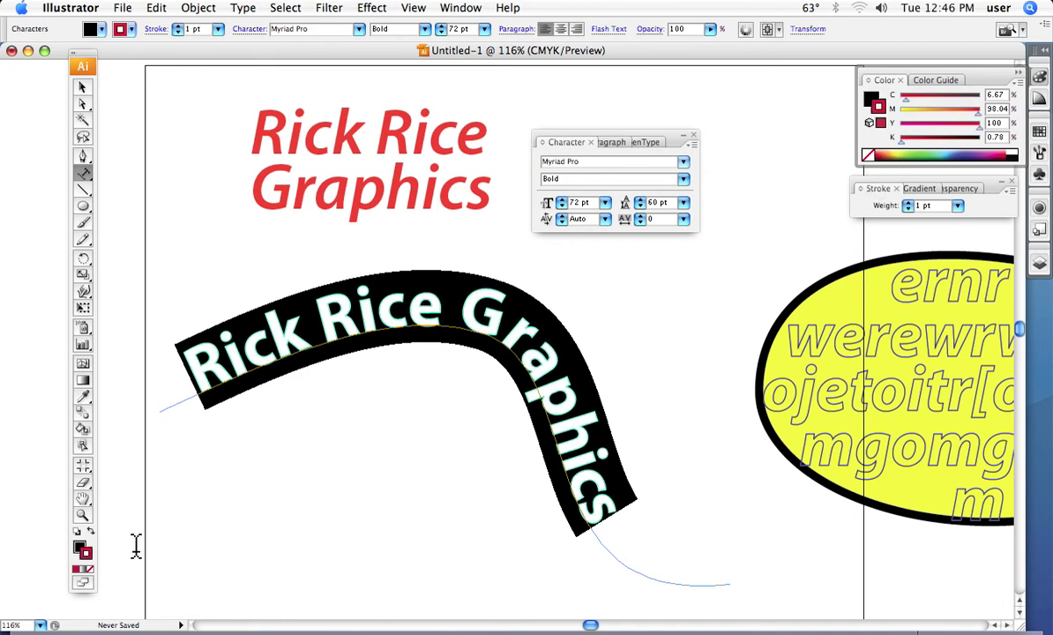
{"action": "left_click", "coordinate": [90, 568]}
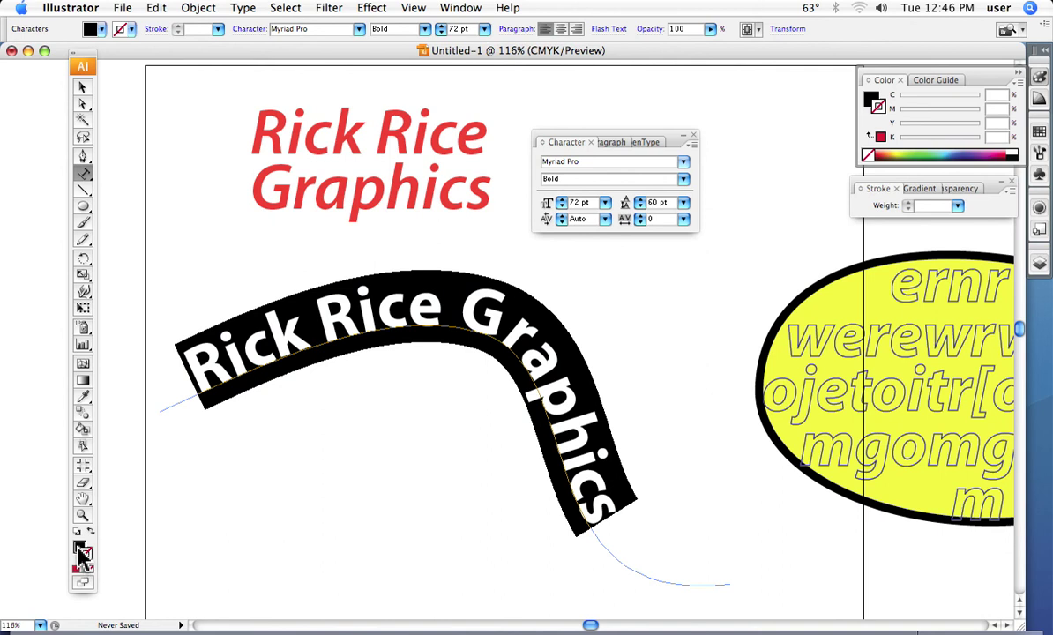
{"action": "left_click", "coordinate": [79, 549]}
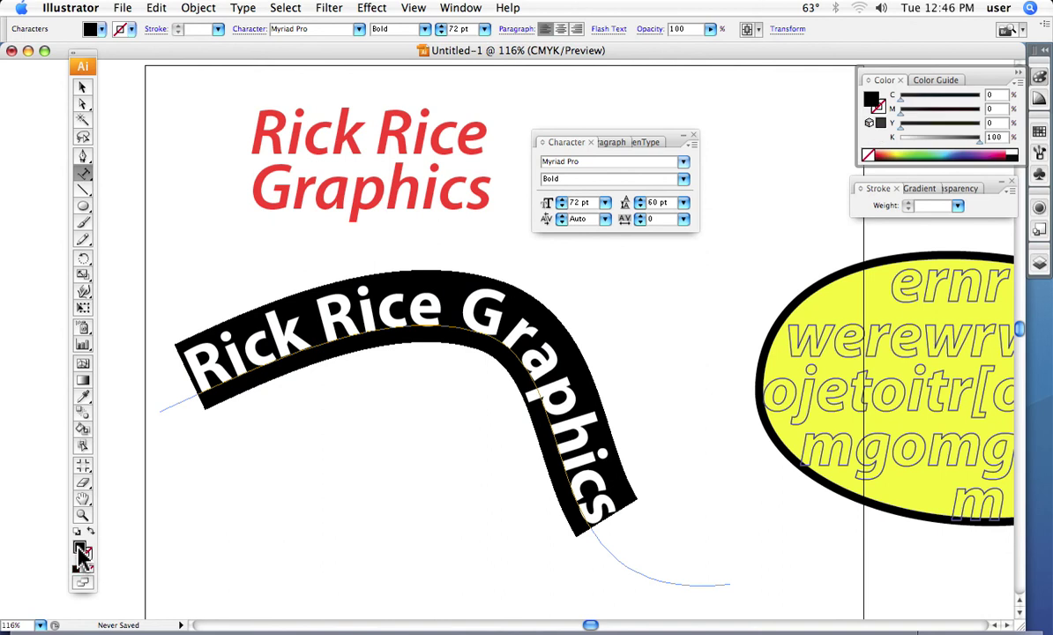
{"action": "left_click", "coordinate": [882, 160]}
{"action": "key", "text": "Escape"}
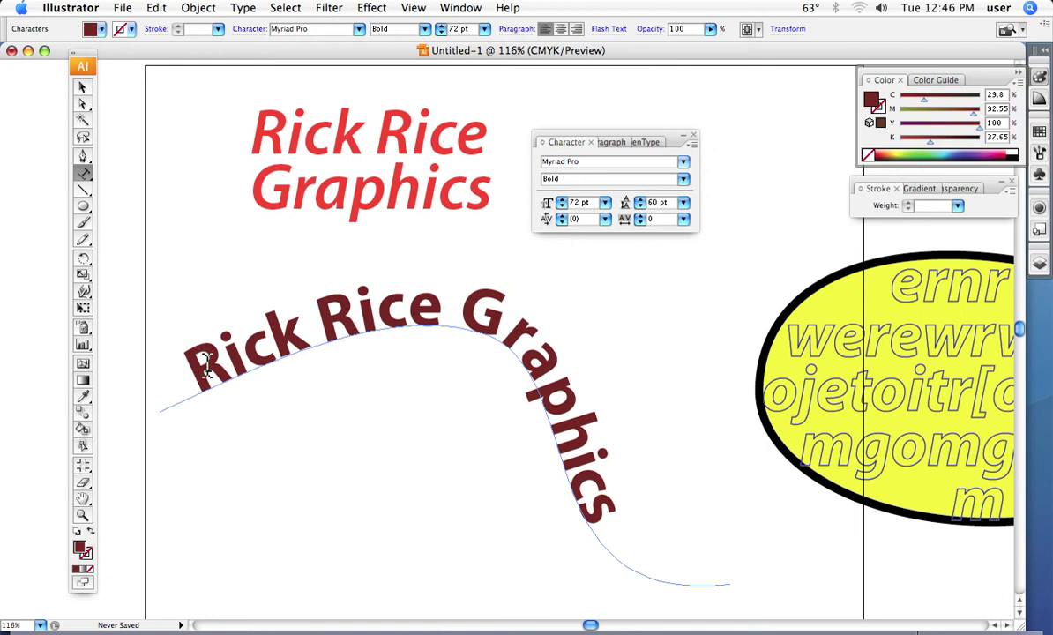
Give the path text's letters a dark blue stroke with a weight of 4 pt
{"action": "left_click_drag", "start_coordinate": [194, 344], "coordinate": [635, 522]}
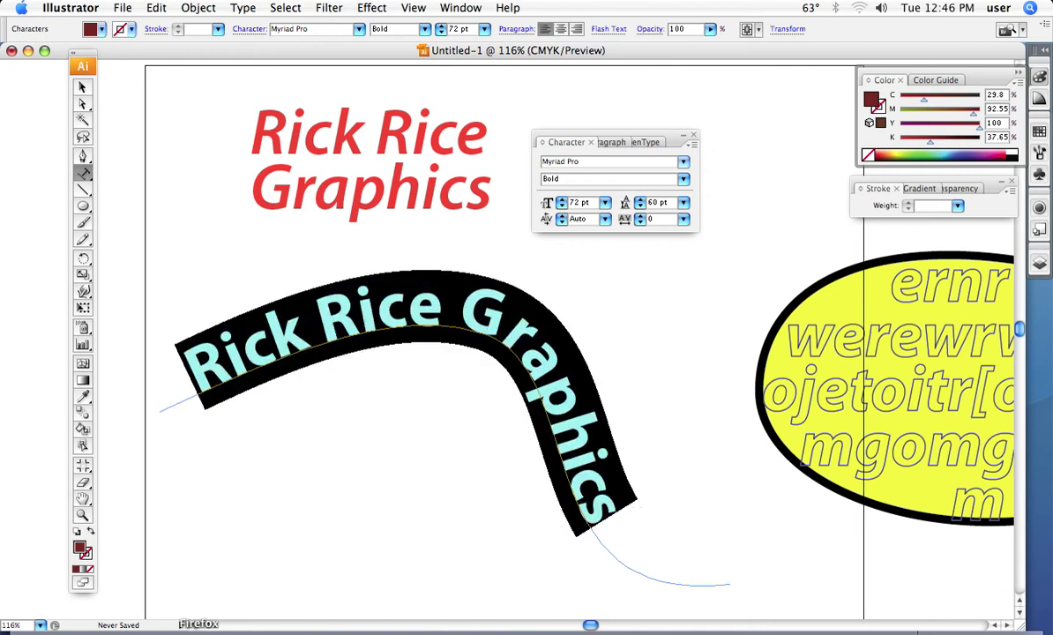
{"action": "left_click", "coordinate": [86, 554]}
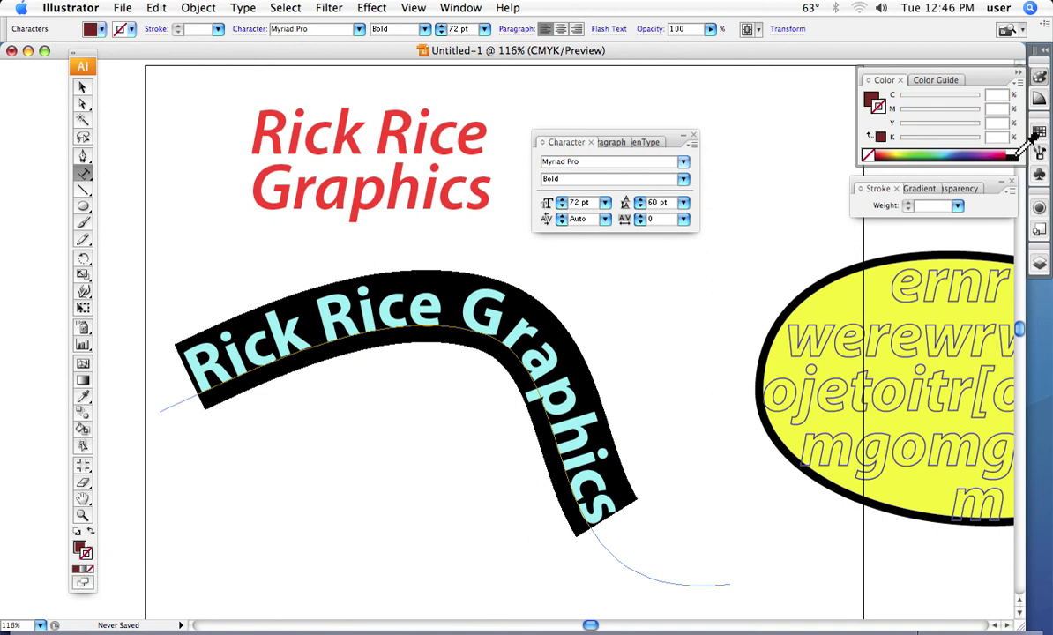
{"action": "left_click", "coordinate": [908, 156]}
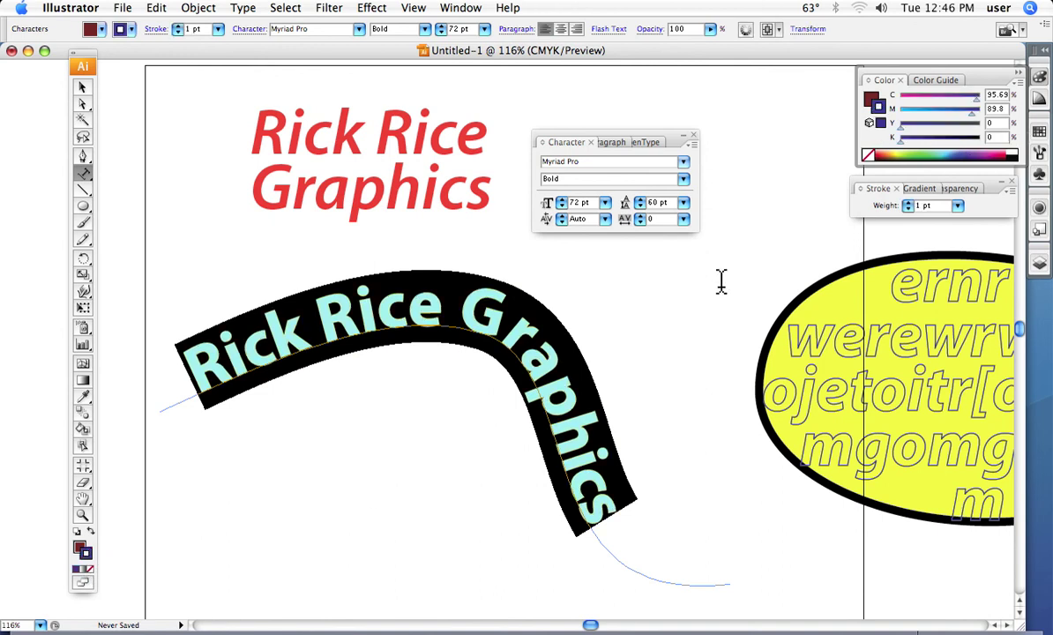
{"action": "left_click", "coordinate": [907, 203]}
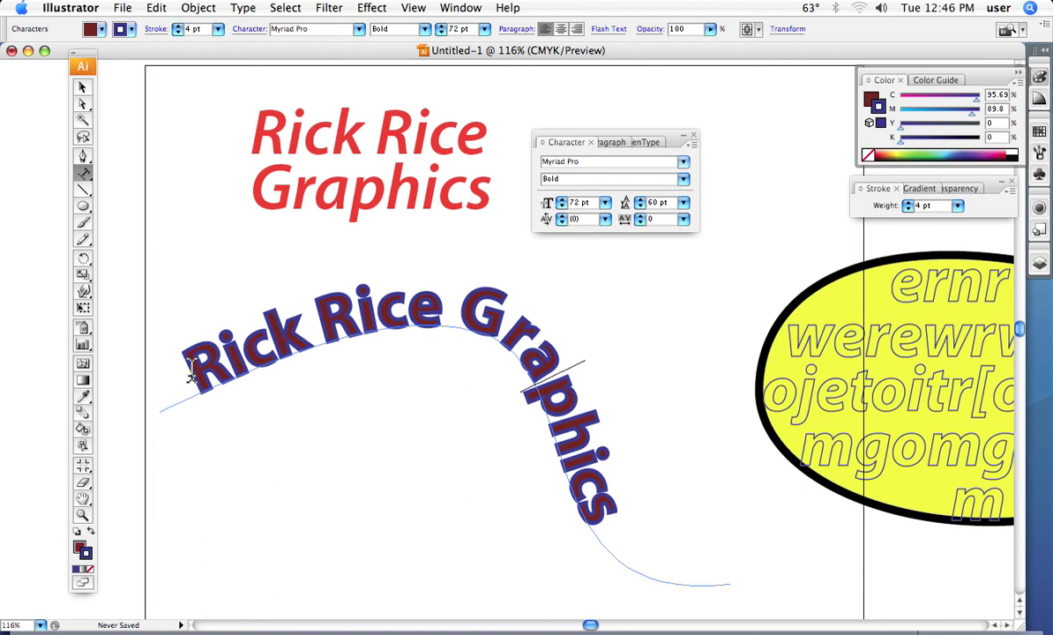
Move the path text's end bracket with Direct Selection from the curve's end to just after the final "s"
{"action": "left_click_drag", "start_coordinate": [190, 374], "coordinate": [631, 534]}
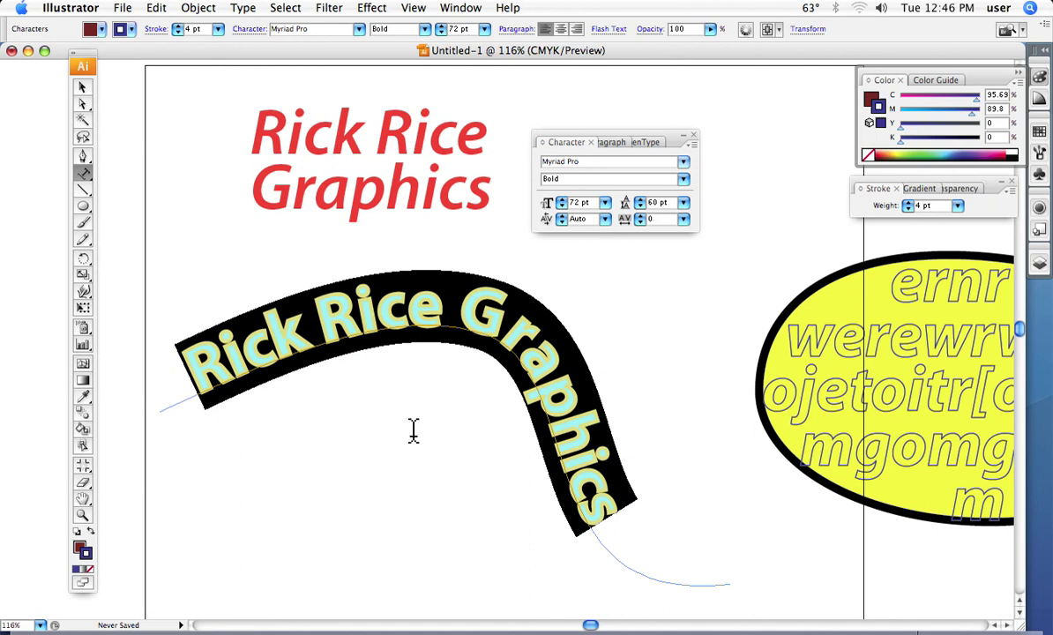
{"action": "left_click", "coordinate": [83, 106]}
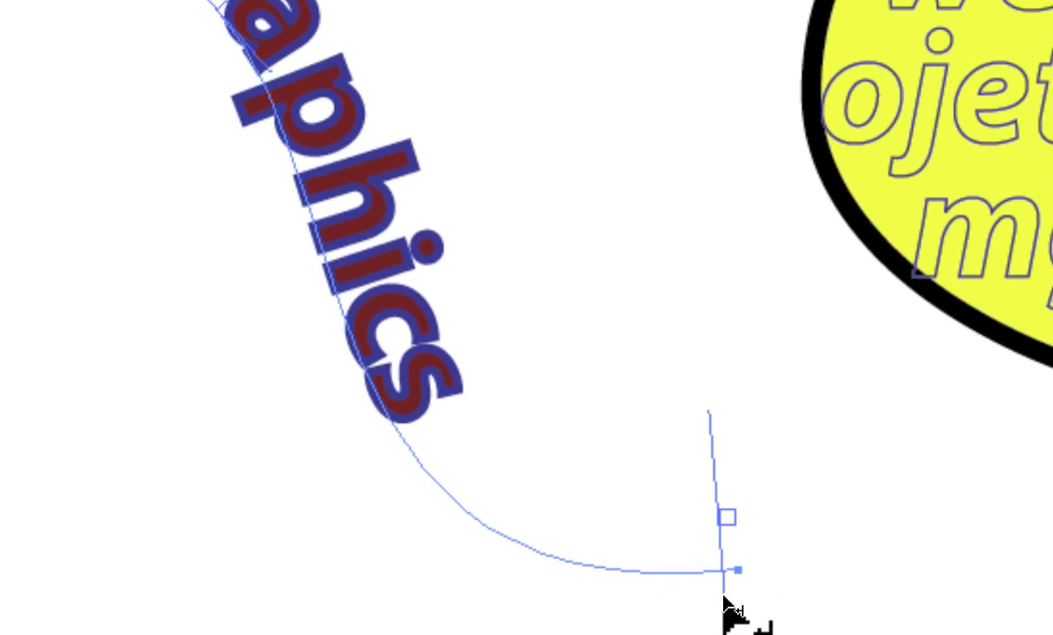
{"action": "left_click_drag", "start_coordinate": [723, 604], "coordinate": [564, 550]}
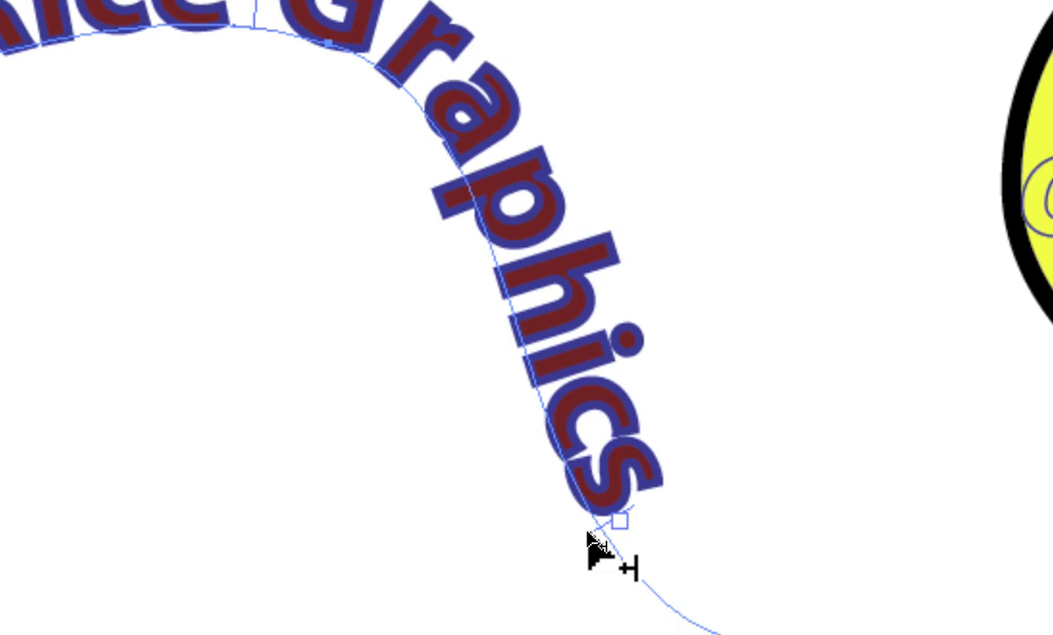
{"action": "key", "text": "a"}
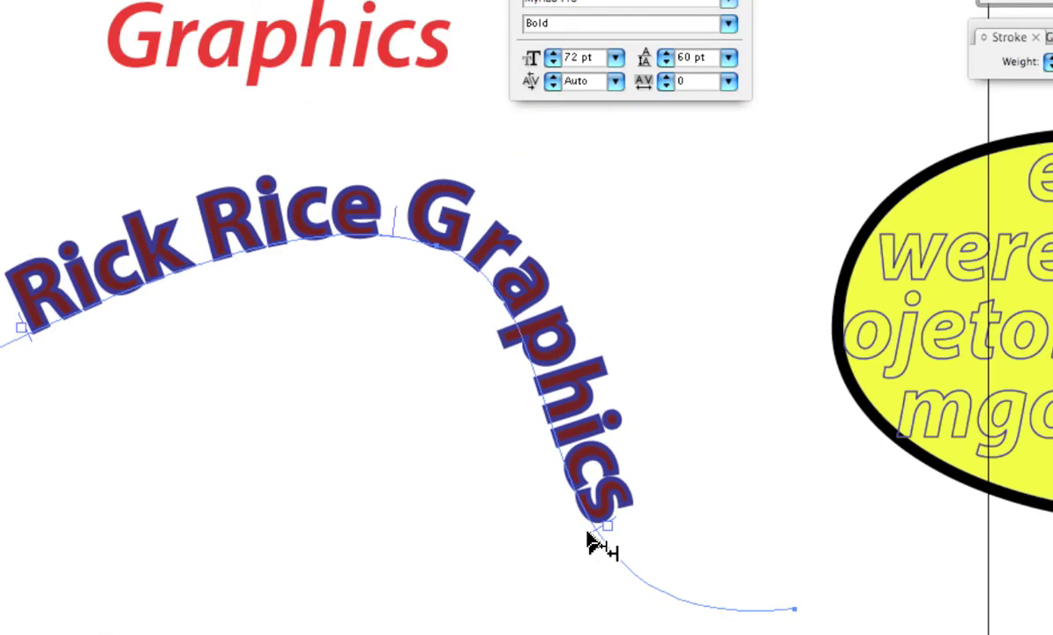
Move the end bracket back over the last letters of "Graphics", and return it to just after the final "s"
{"action": "left_click_drag", "start_coordinate": [589, 542], "coordinate": [570, 516]}
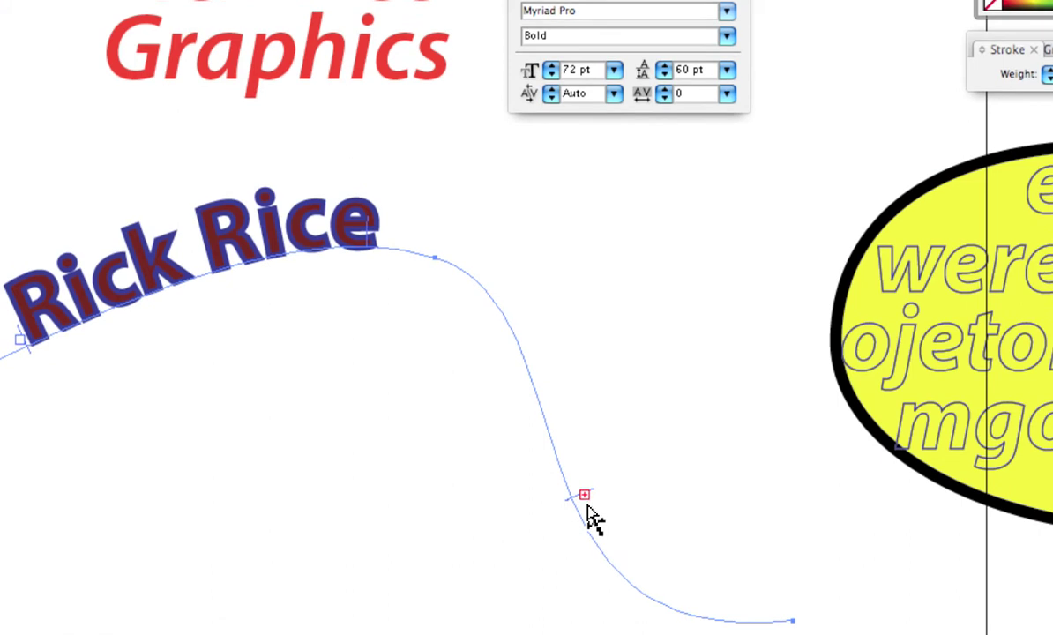
{"action": "left_click", "coordinate": [588, 506]}
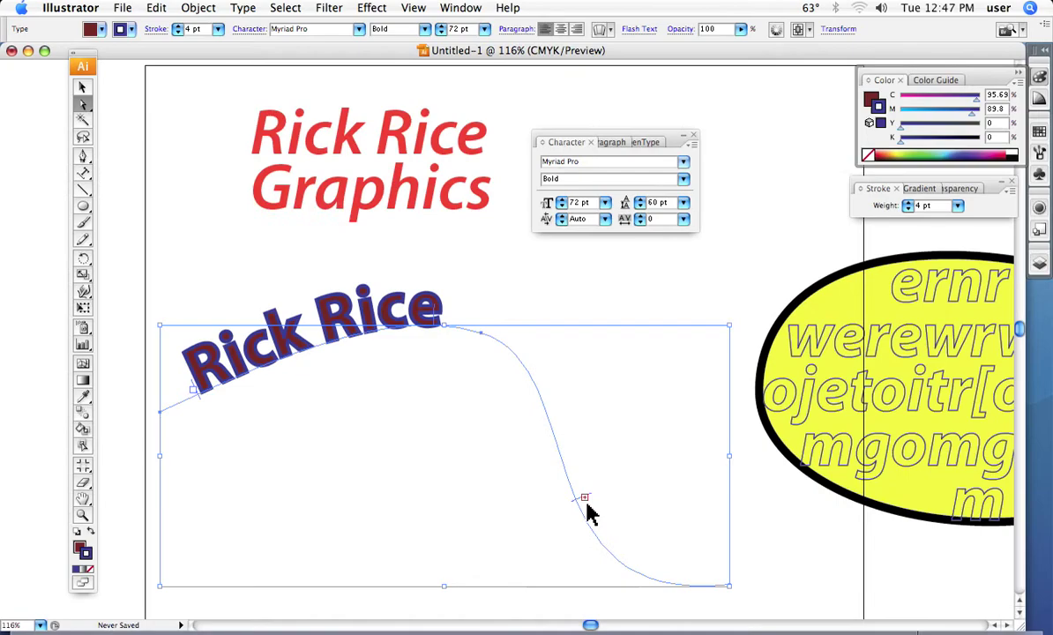
{"action": "key", "text": "a"}
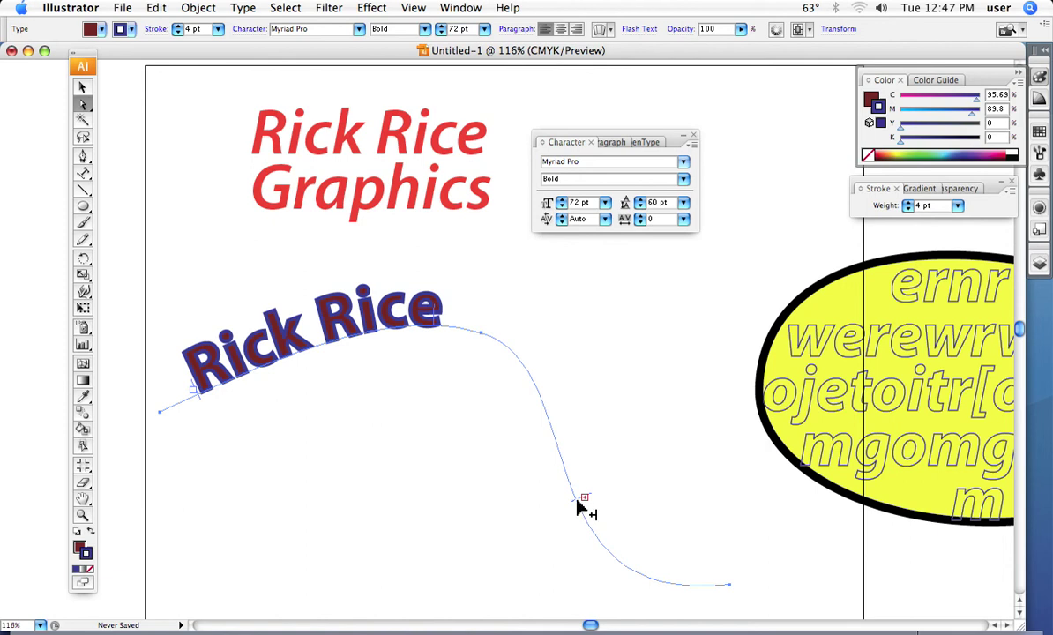
{"action": "left_click_drag", "start_coordinate": [577, 504], "coordinate": [597, 543]}
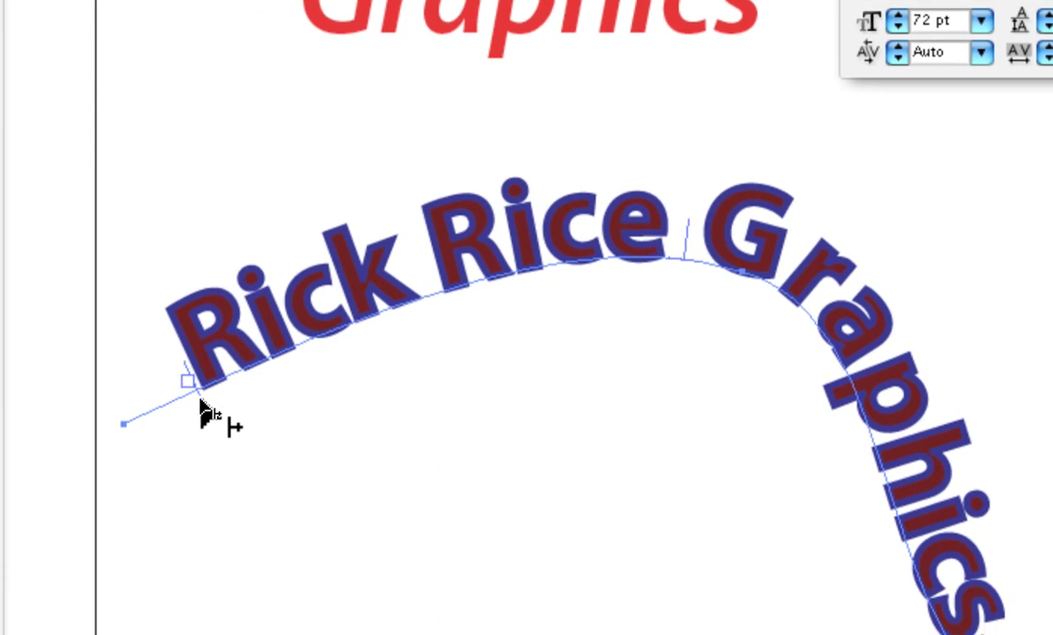
Move the path text's start bracket along the curve, past its crest, to just before the middle anchor point
{"action": "left_click_drag", "start_coordinate": [201, 411], "coordinate": [330, 365]}
{"action": "left_click_drag", "start_coordinate": [268, 375], "coordinate": [393, 345]}
{"action": "left_click_drag", "start_coordinate": [445, 379], "coordinate": [542, 527]}
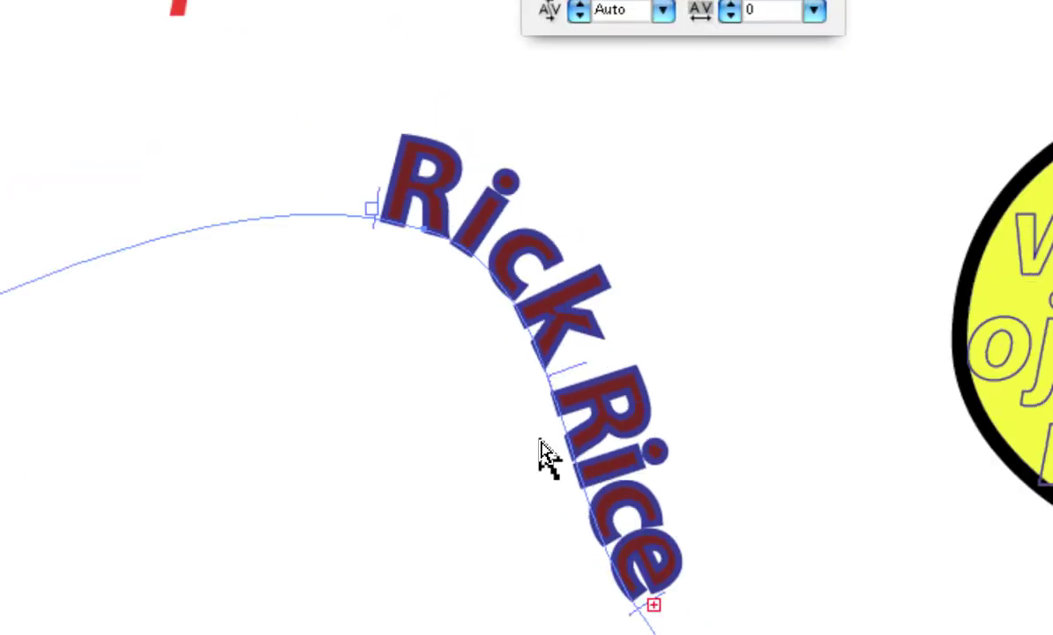
Move the path text's start bracket back along the curve to the path's first anchor point
{"action": "left_click_drag", "start_coordinate": [371, 222], "coordinate": [354, 236]}
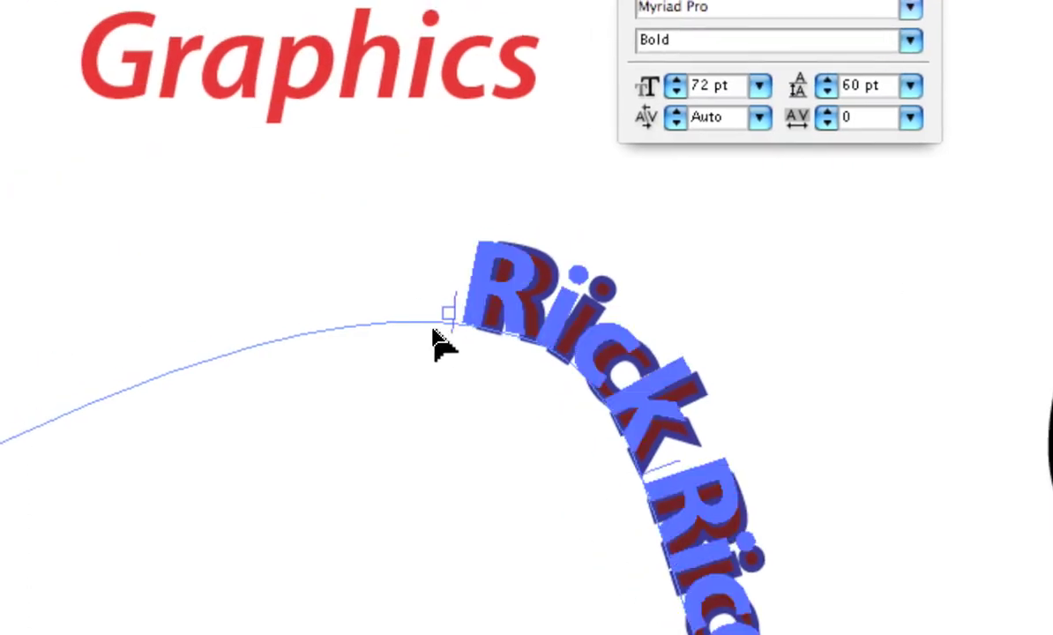
{"action": "left_click_drag", "start_coordinate": [434, 337], "coordinate": [159, 416]}
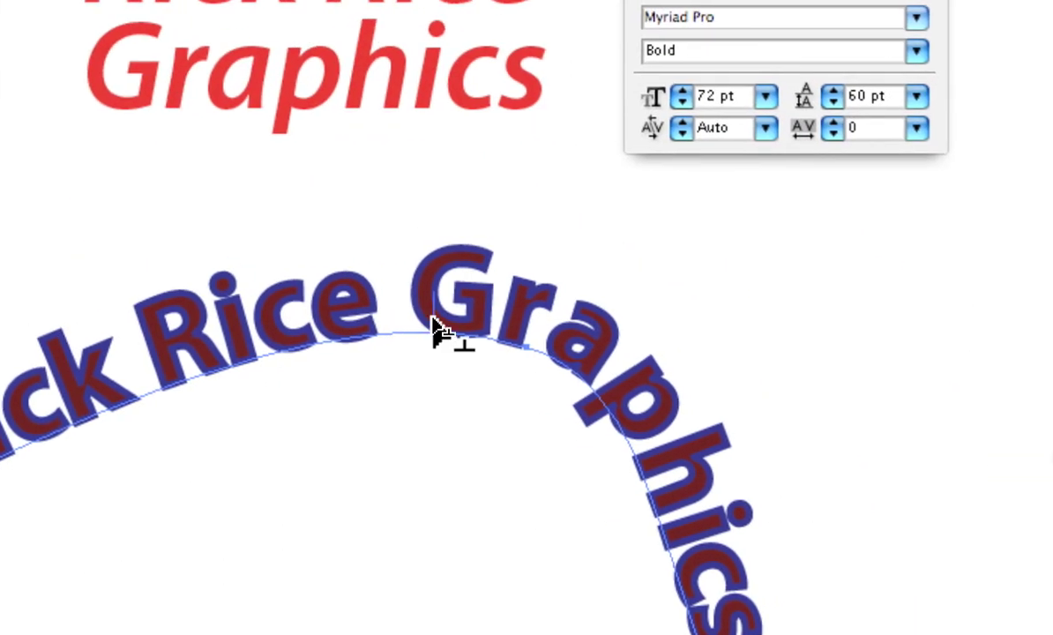
{"action": "left_click_drag", "start_coordinate": [435, 319], "coordinate": [393, 261]}
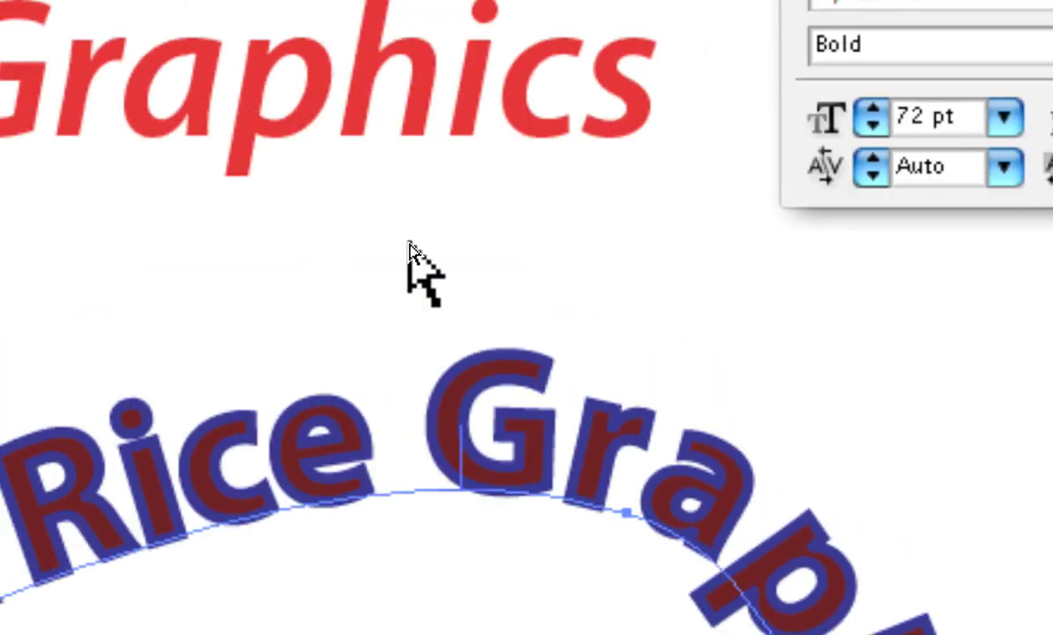
{"action": "left_click", "coordinate": [342, 95]}
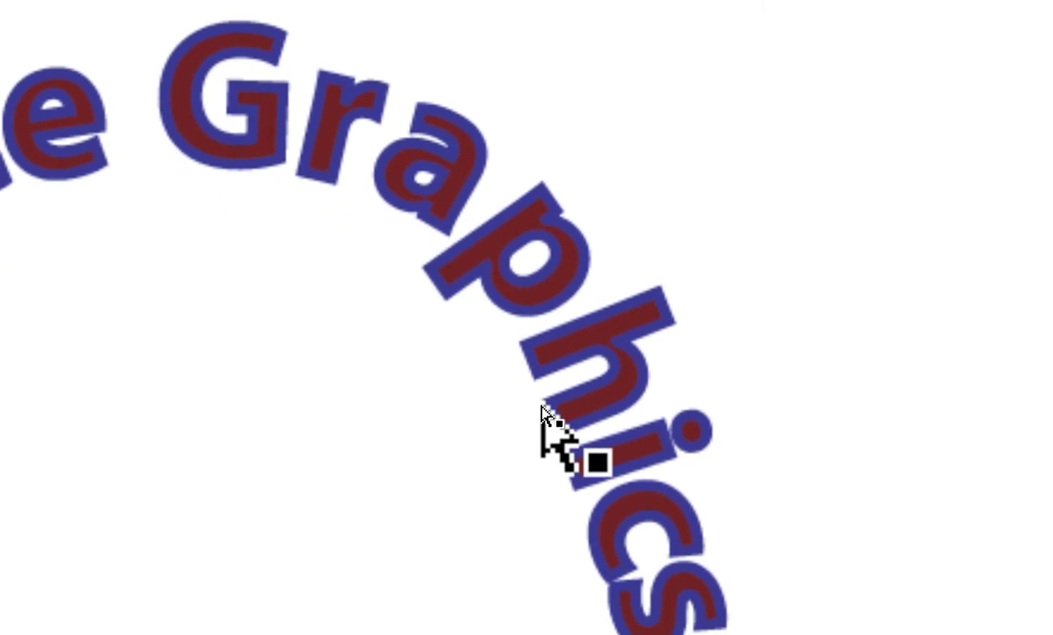
{"action": "left_click", "coordinate": [202, 88]}
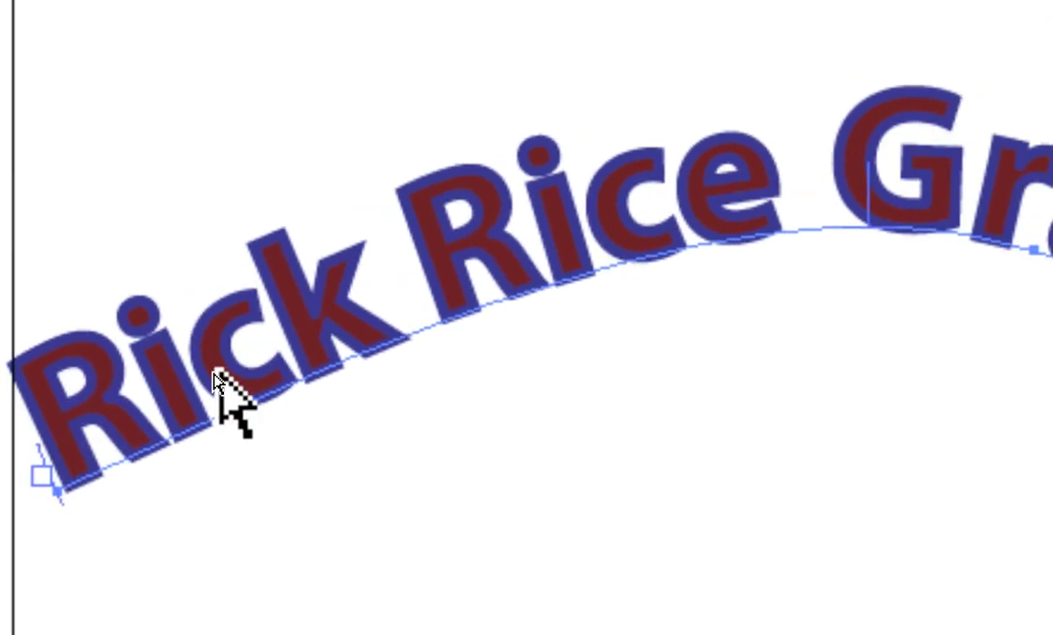
{"action": "right_click", "coordinate": [135, 152]}
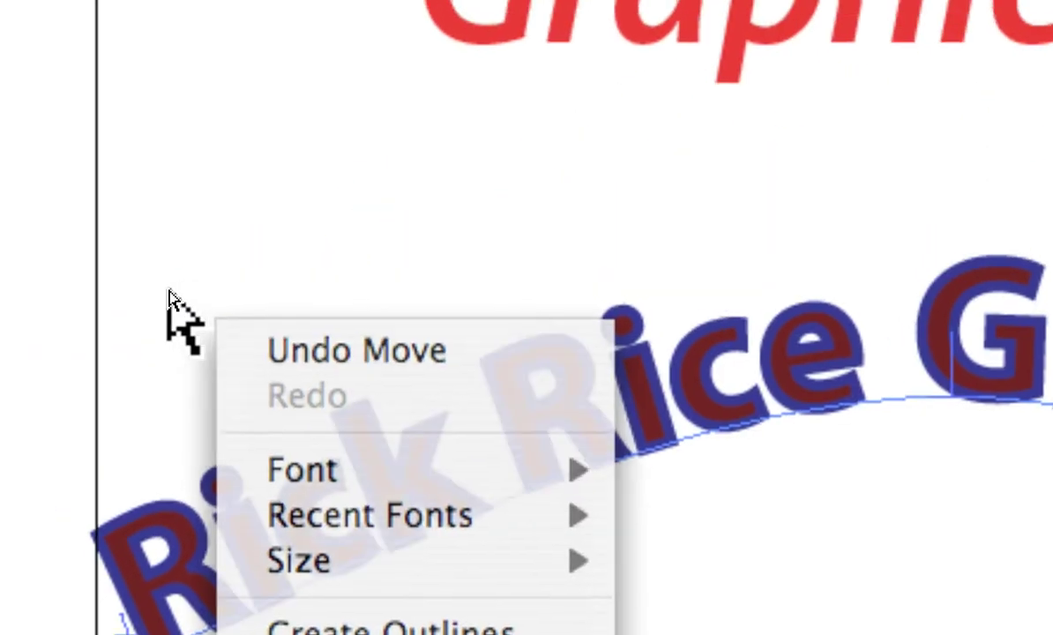
{"action": "left_click", "coordinate": [169, 293]}
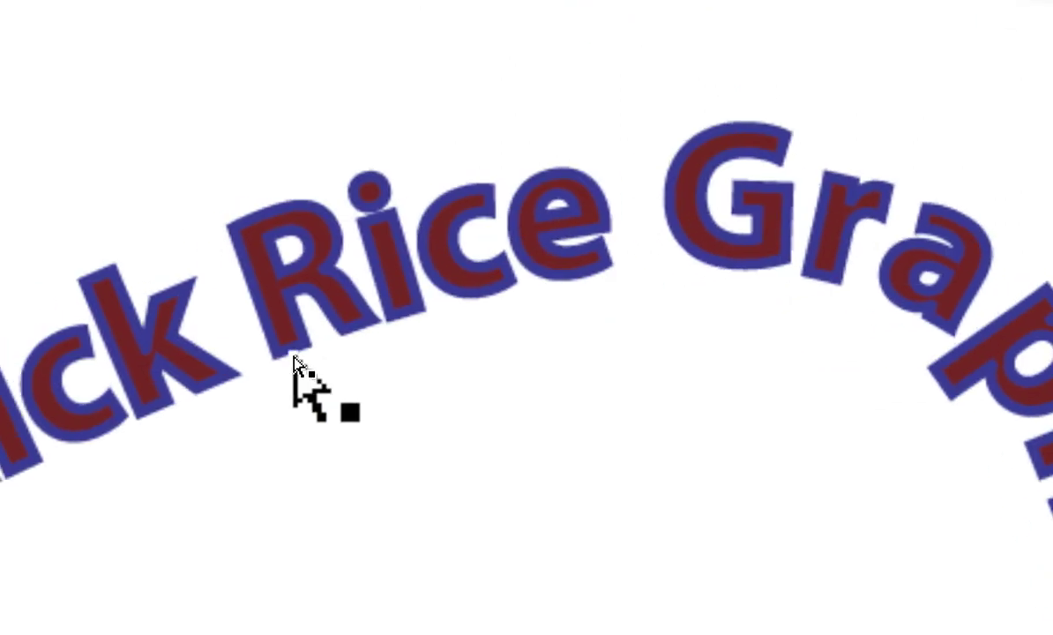
Reshape the text's path by moving its middle anchor point down and to the left, and raising that point's forward handle
{"action": "left_click", "coordinate": [294, 358]}
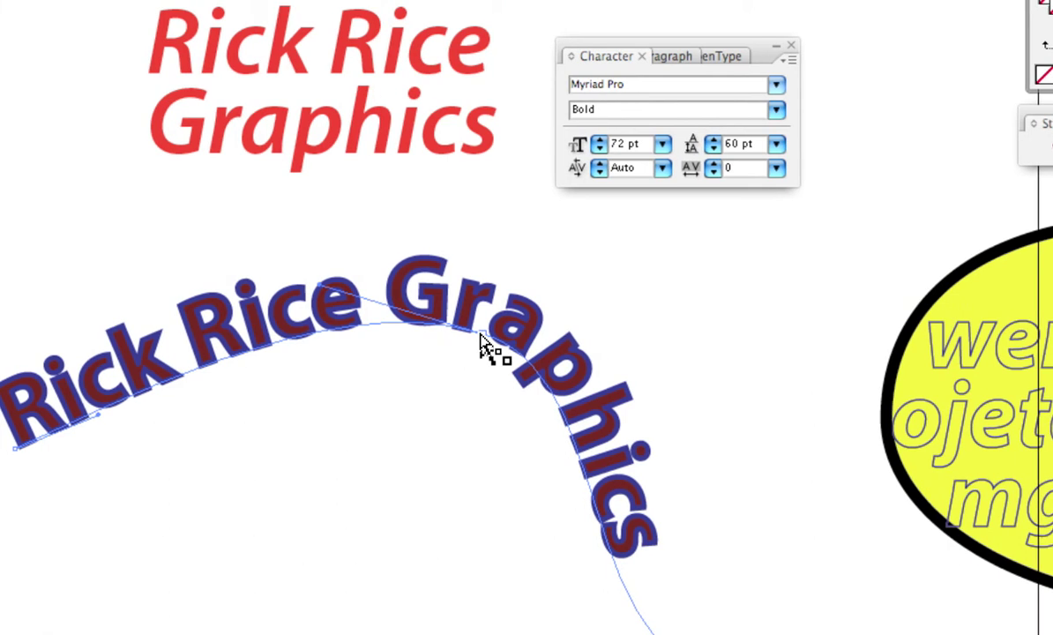
{"action": "left_click_drag", "start_coordinate": [483, 347], "coordinate": [416, 452]}
{"action": "mouse_move", "coordinate": [540, 494]}
{"action": "left_mouse_down"}
{"action": "mouse_move", "coordinate": [611, 364]}
{"action": "mouse_move", "coordinate": [616, 313]}
{"action": "left_mouse_up"}
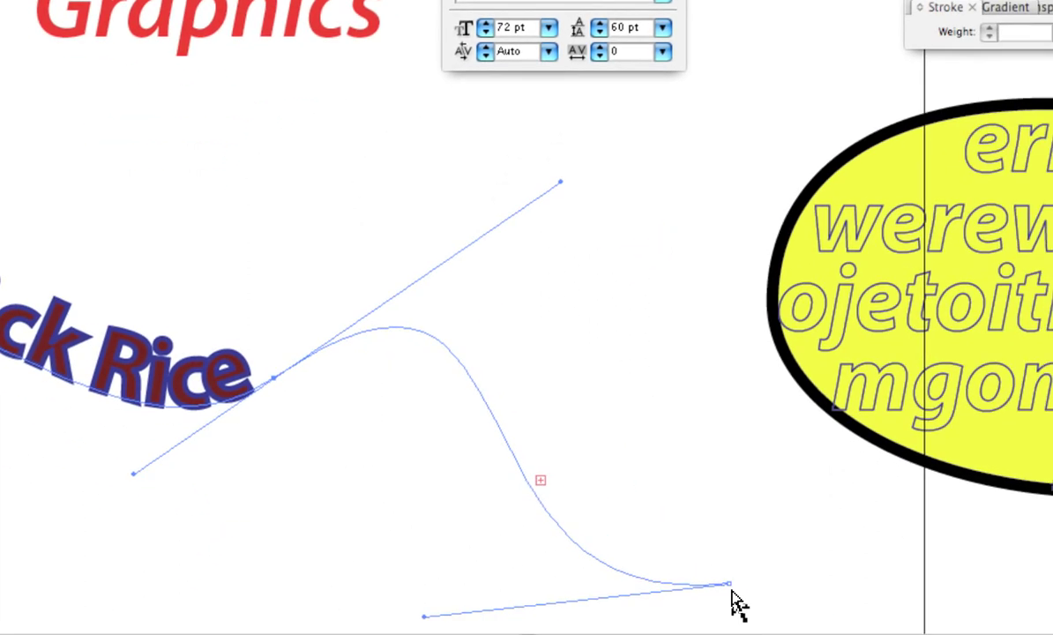
Move the path's end anchor point farther right, and swing the middle anchor's forward handle down below the curve
{"action": "left_click_drag", "start_coordinate": [729, 587], "coordinate": [900, 581]}
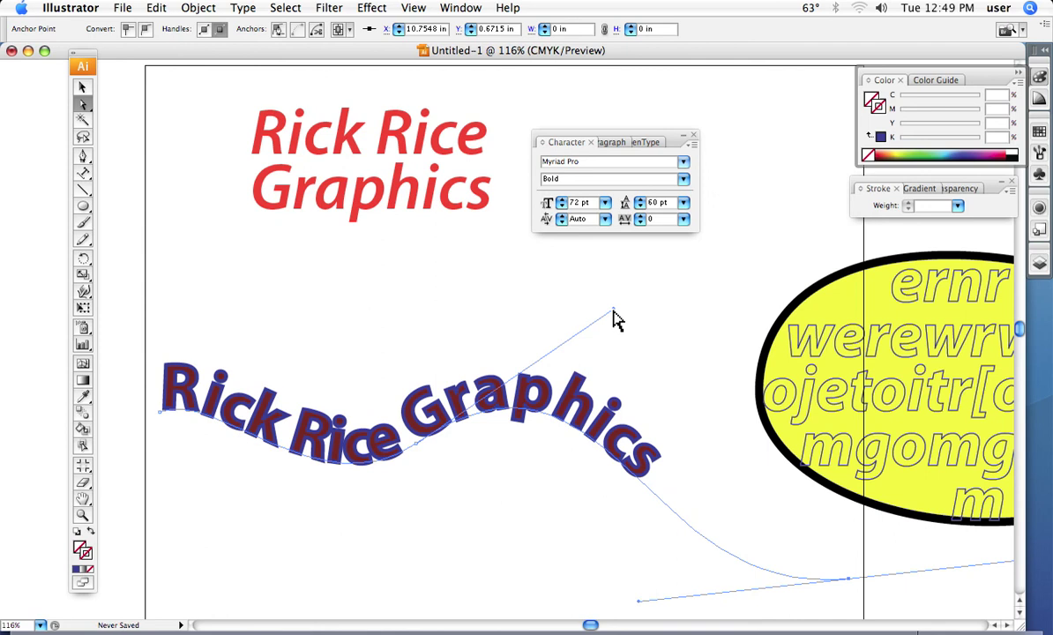
{"action": "left_click_drag", "start_coordinate": [615, 320], "coordinate": [569, 584]}
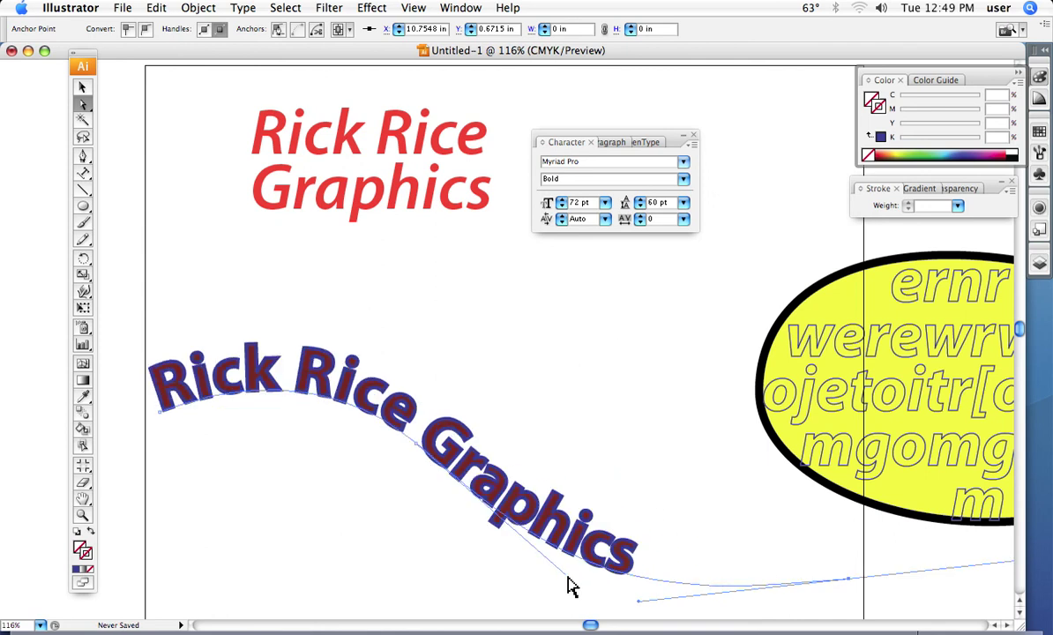
{"action": "left_click", "coordinate": [370, 491]}
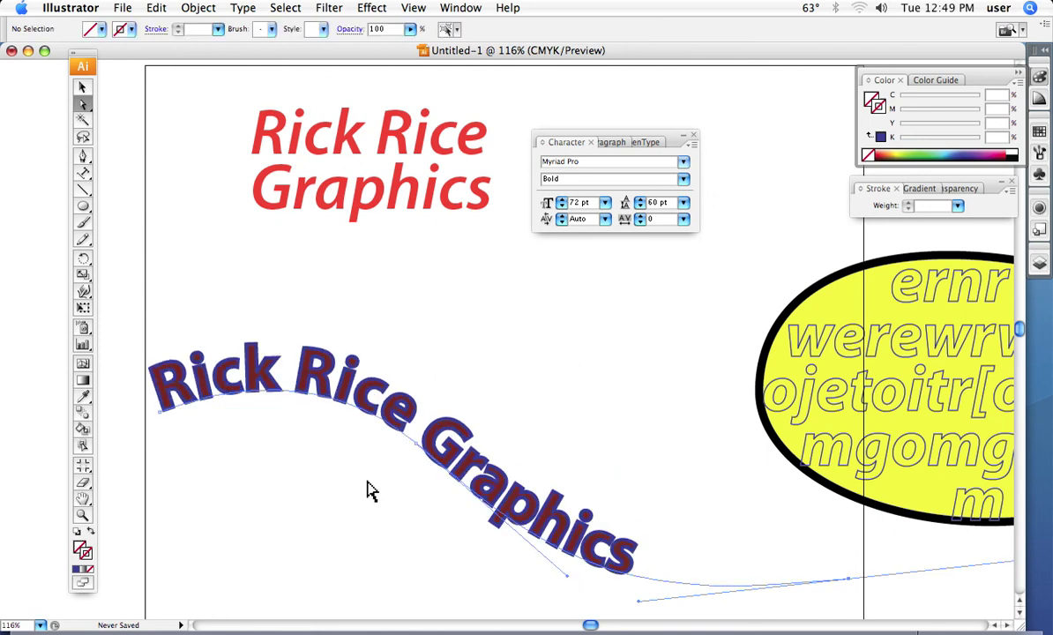
Move the start bracket a short way along the reshaped curve, and return it to the path's beginning
{"action": "right_click", "coordinate": [357, 381]}
{"action": "left_click", "coordinate": [355, 381]}
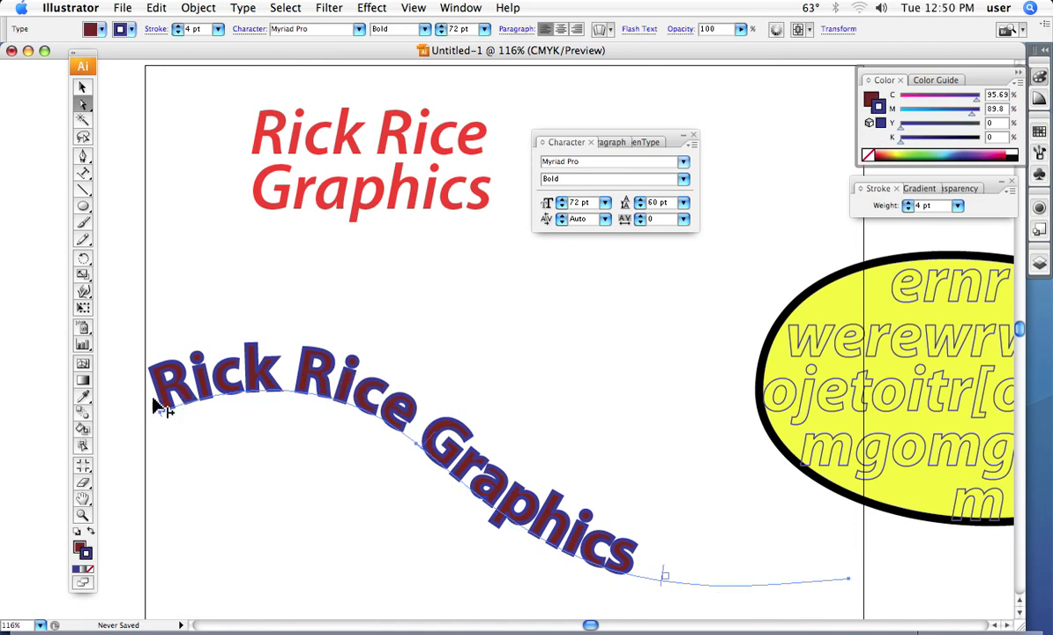
{"action": "left_click_drag", "start_coordinate": [159, 406], "coordinate": [182, 379]}
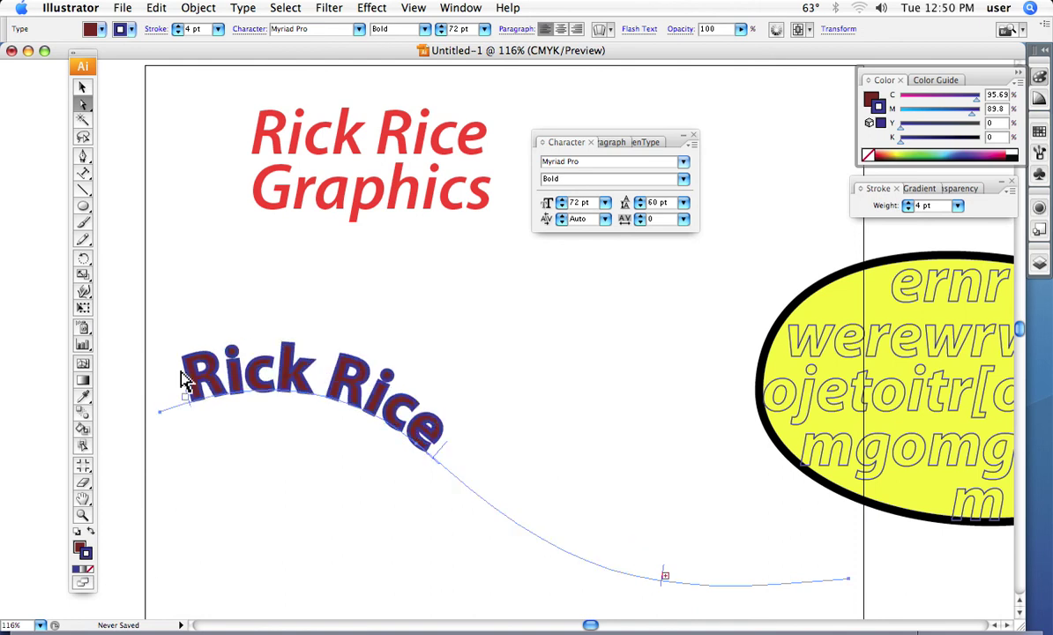
{"action": "left_click_drag", "start_coordinate": [186, 391], "coordinate": [148, 406]}
{"action": "left_click", "coordinate": [372, 455]}
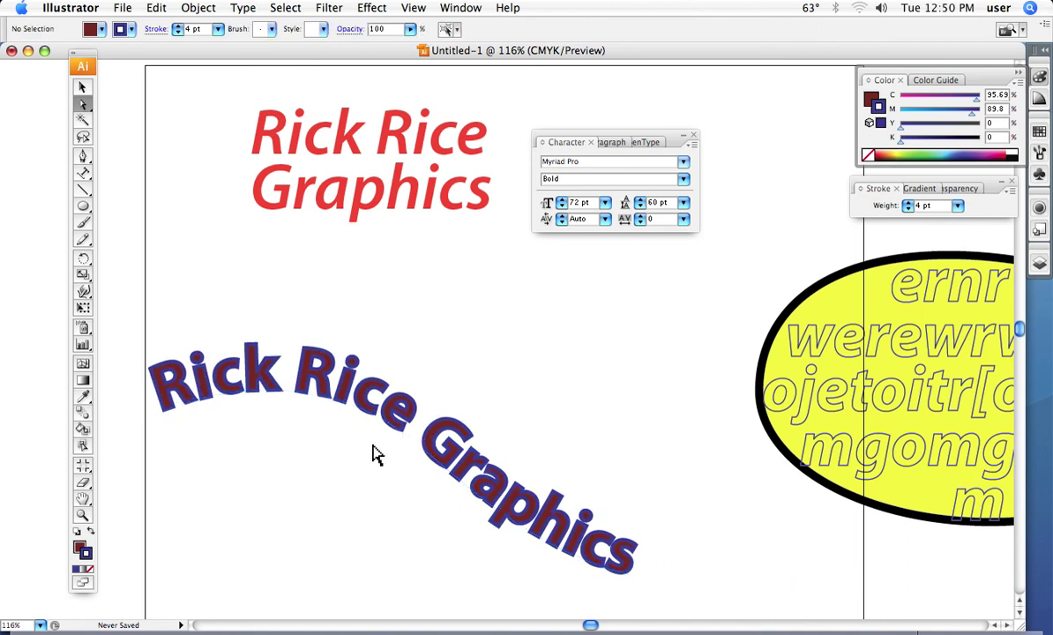
Move the text path's middle anchor point up and to the right so the curve arches higher
{"action": "left_click", "coordinate": [343, 412]}
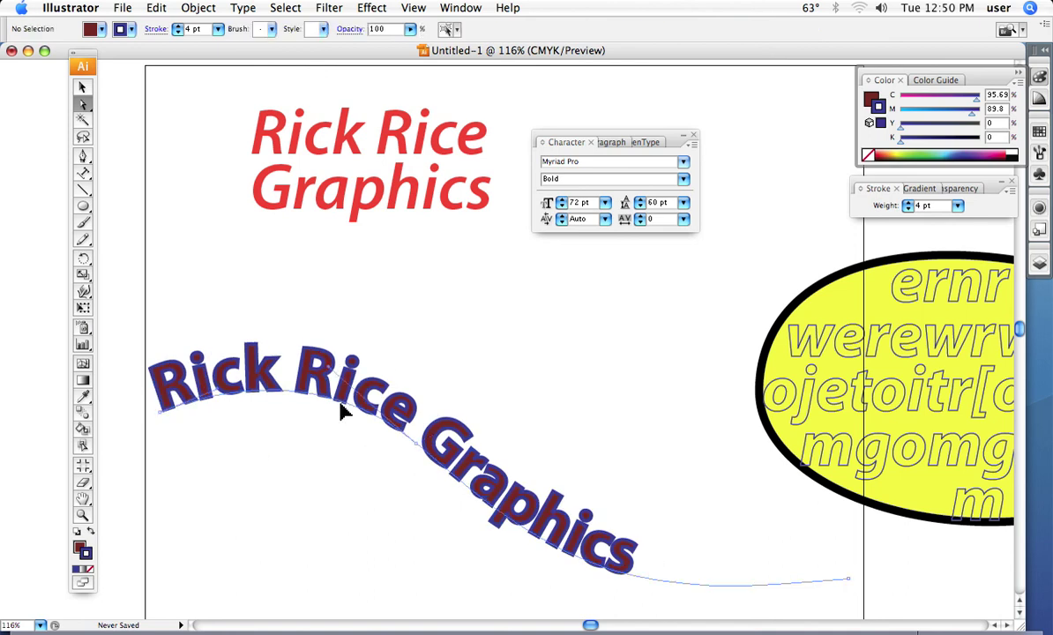
{"action": "left_click_drag", "start_coordinate": [417, 447], "coordinate": [536, 367]}
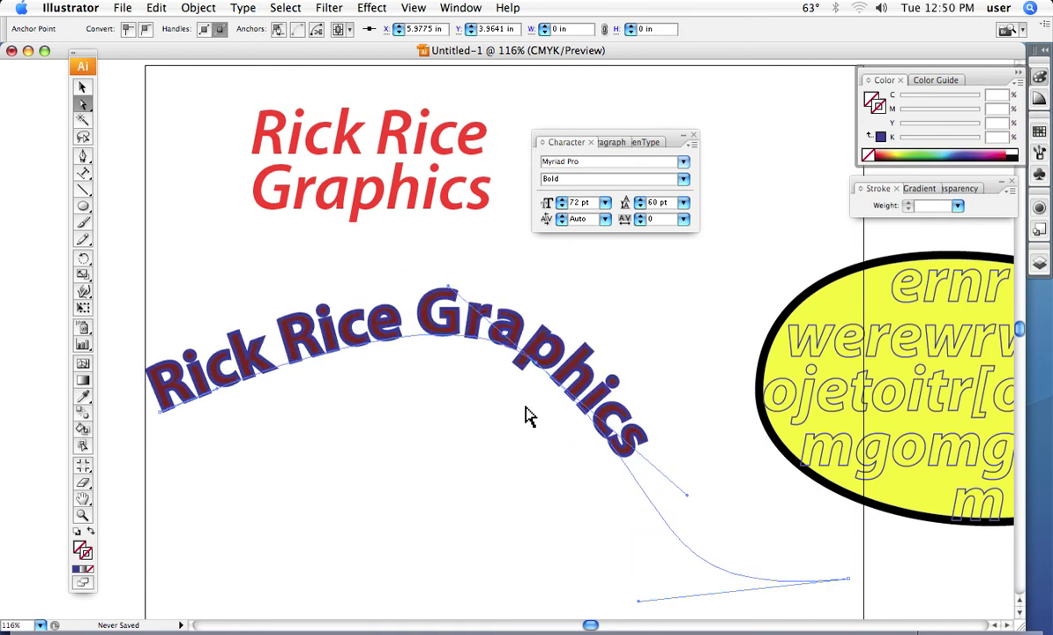